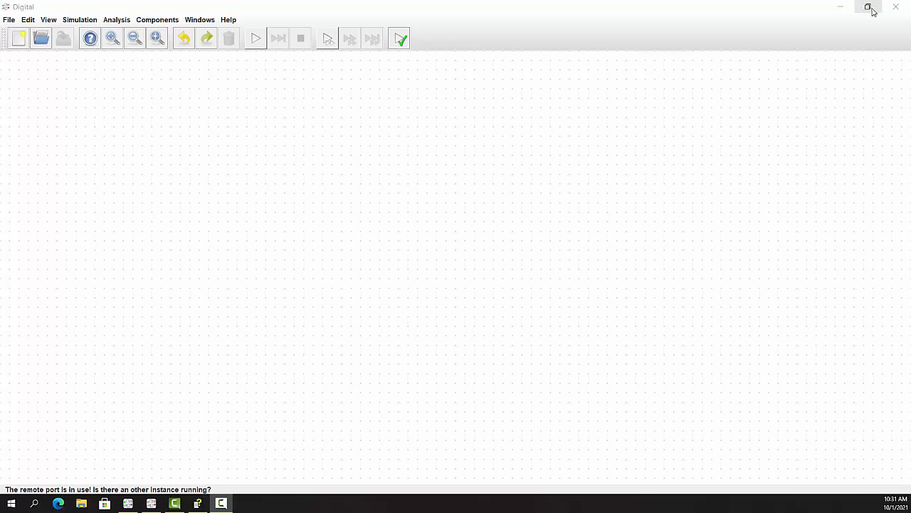
Restore the maximized window to a smaller size and reposition it on the desktop
{"action": "left_click", "coordinate": [869, 7]}
{"action": "left_click_drag", "start_coordinate": [567, 16], "coordinate": [613, 44]}
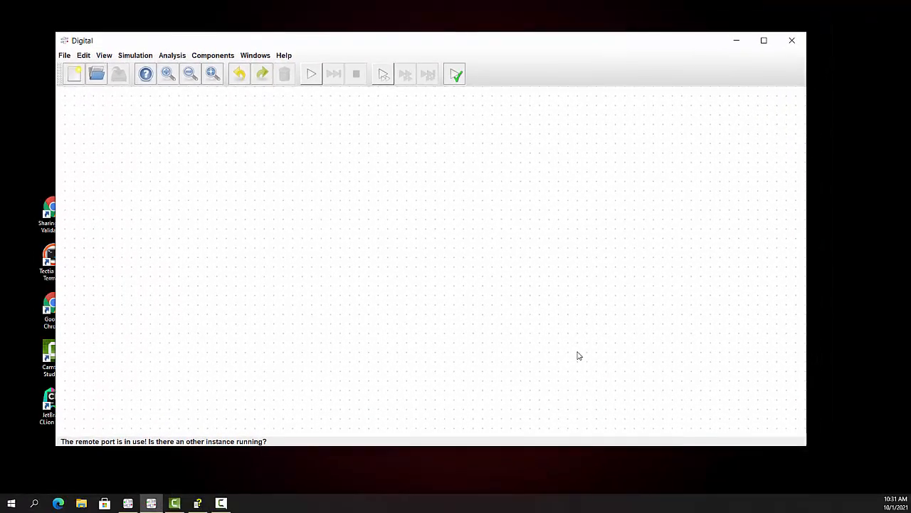
Place an AND gate near the middle of the empty canvas and delete it again
{"action": "left_click", "coordinate": [213, 57]}
{"action": "mouse_move", "coordinate": [207, 74]}
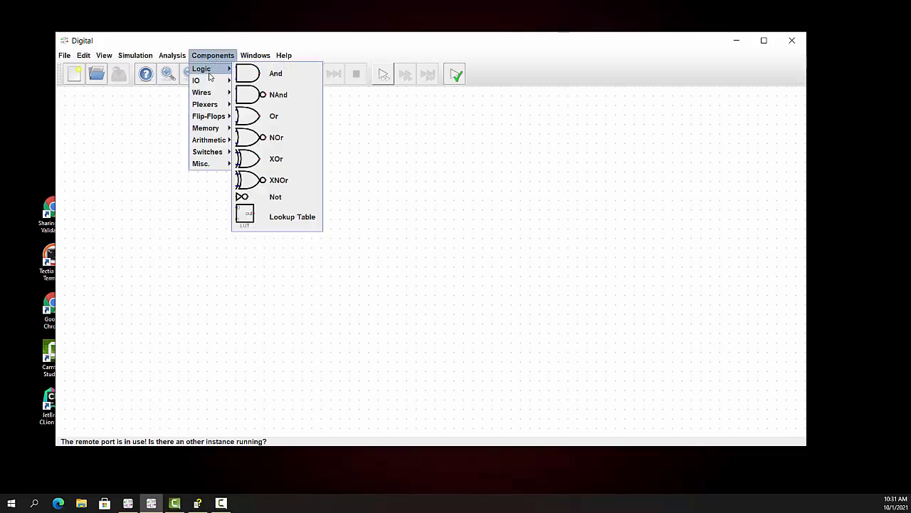
{"action": "left_click", "coordinate": [275, 73]}
{"action": "left_click", "coordinate": [421, 228]}
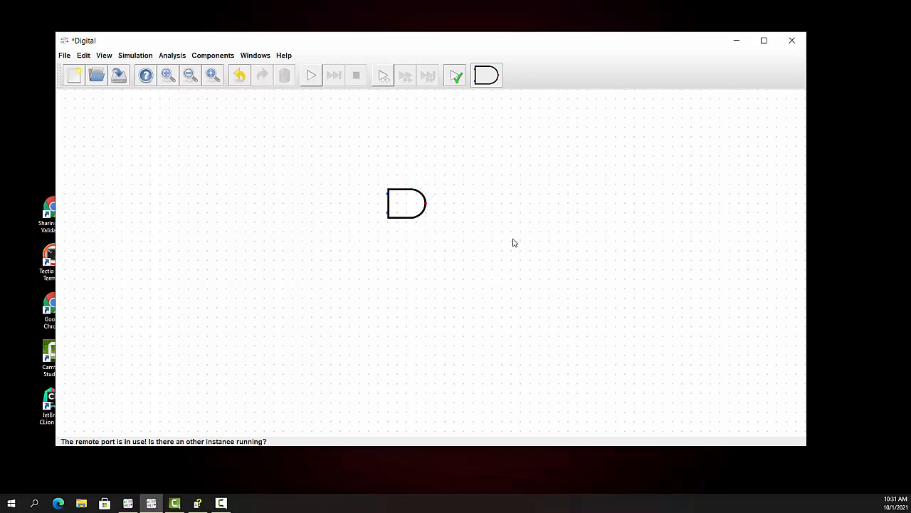
{"action": "left_click", "coordinate": [409, 206]}
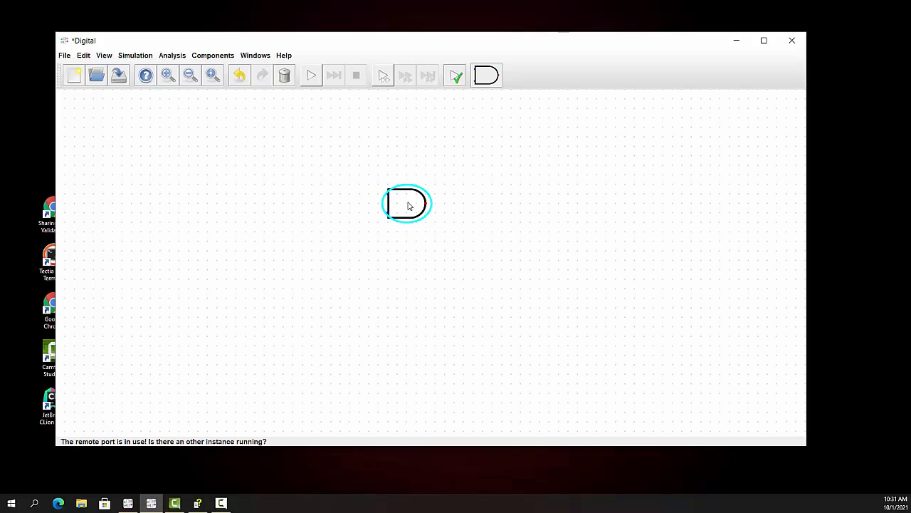
{"action": "key", "text": "Delete"}
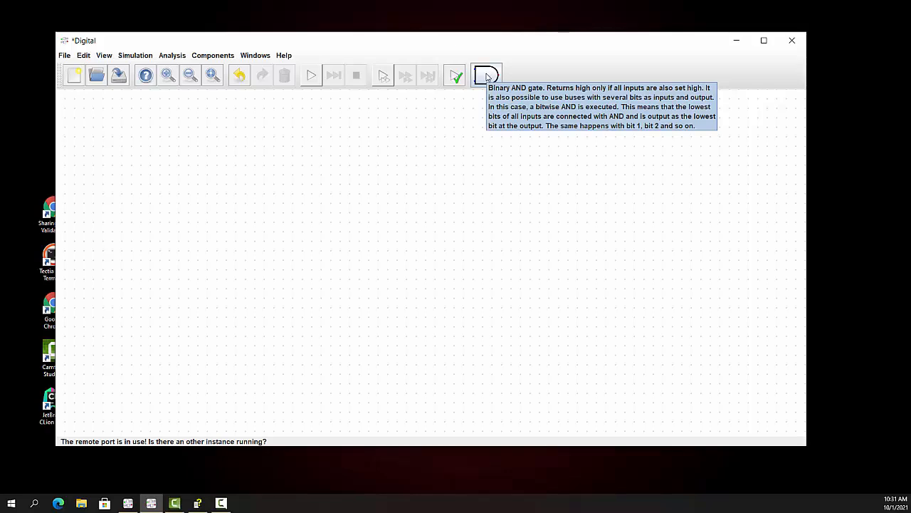
Place an AND gate near the middle of the canvas and an LED to its right, level with the gate's output
{"action": "left_click", "coordinate": [486, 77]}
{"action": "left_click", "coordinate": [416, 211]}
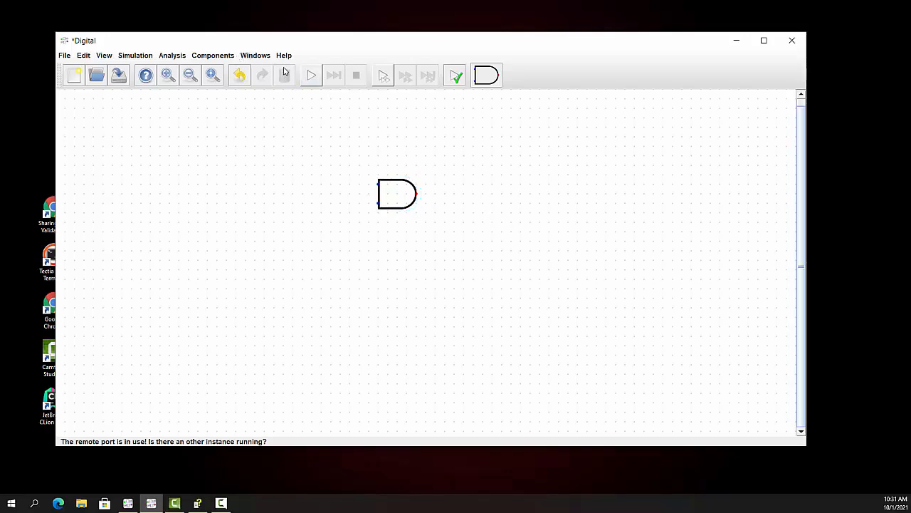
{"action": "left_click", "coordinate": [213, 57]}
{"action": "mouse_move", "coordinate": [208, 79]}
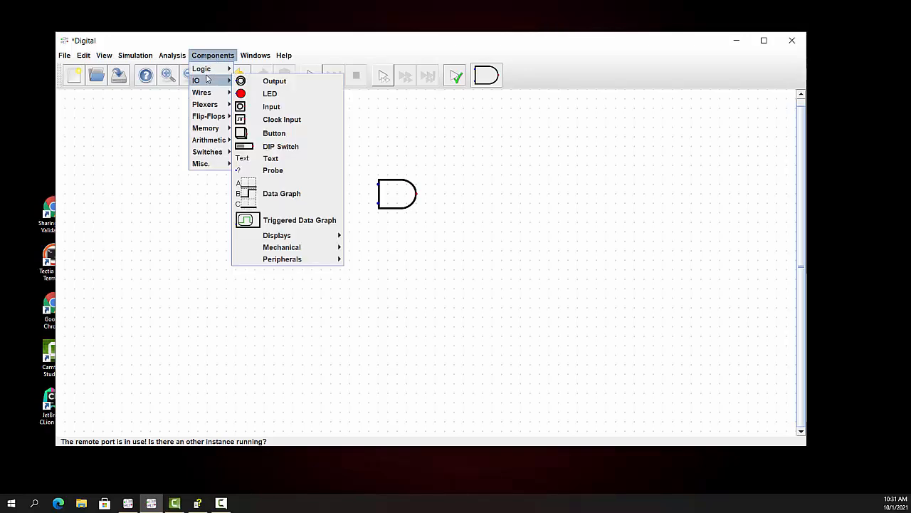
{"action": "left_click", "coordinate": [256, 94]}
{"action": "left_click", "coordinate": [469, 200]}
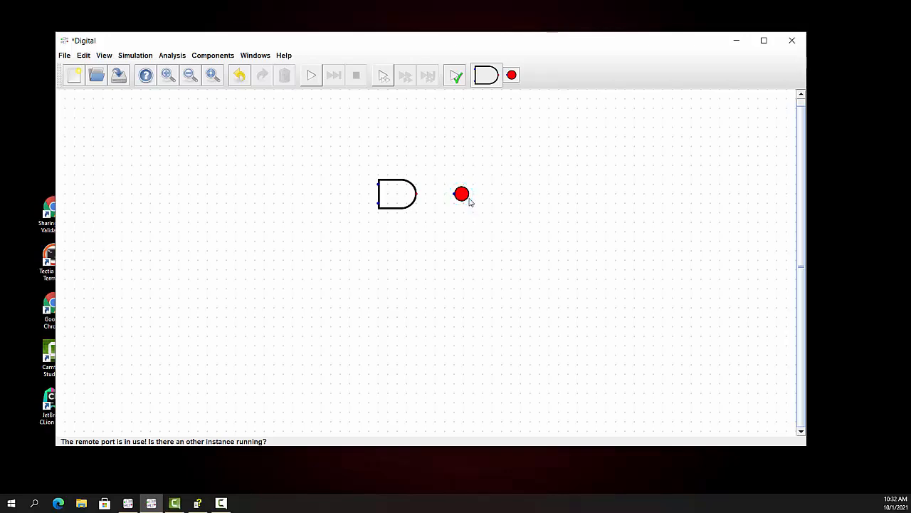
Place two Input components one above the other to the left of the AND gate, level with its input pins
{"action": "left_click", "coordinate": [212, 57]}
{"action": "mouse_move", "coordinate": [207, 80]}
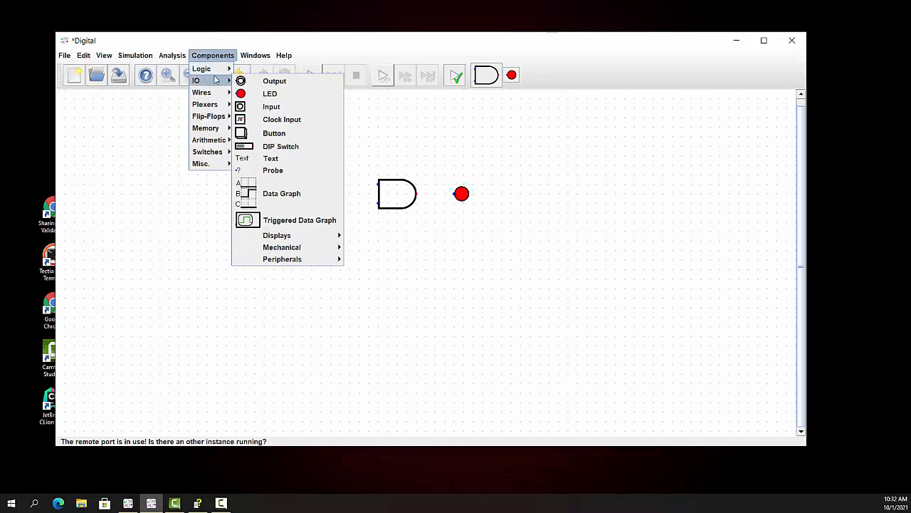
{"action": "left_click", "coordinate": [261, 106]}
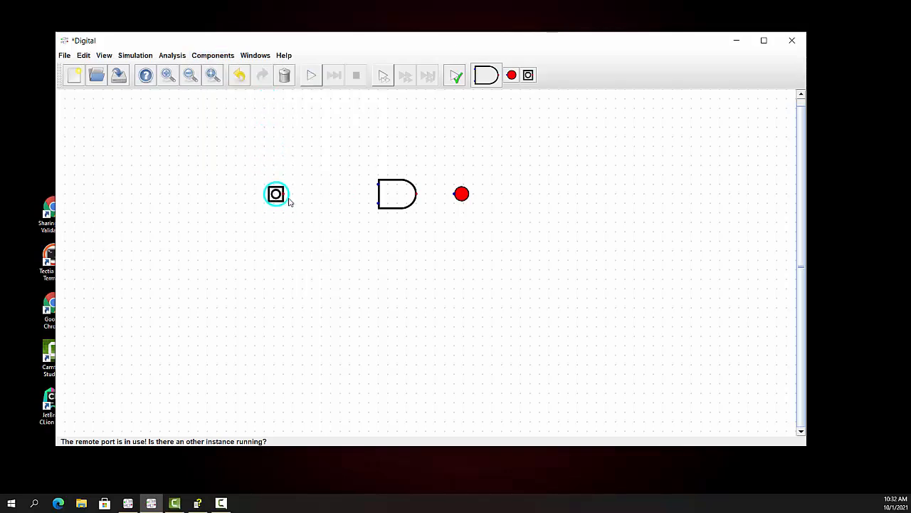
{"action": "left_click", "coordinate": [289, 191]}
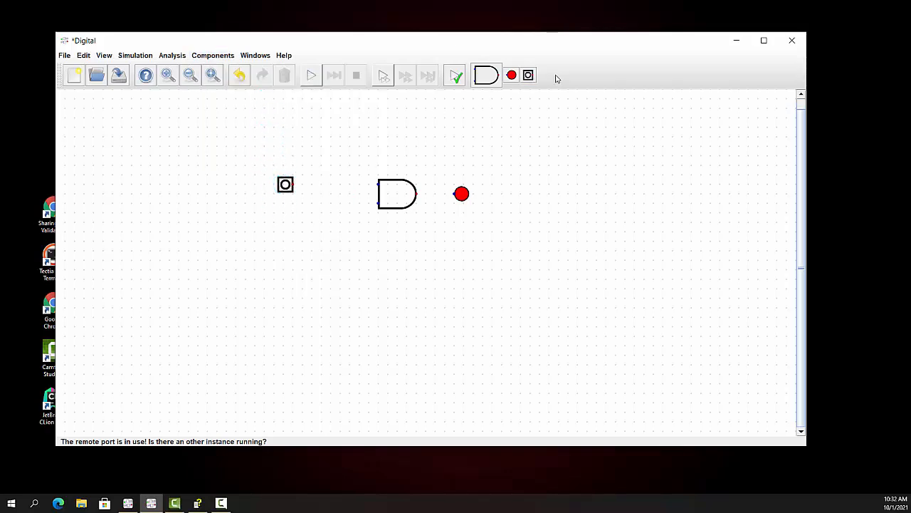
{"action": "left_click", "coordinate": [526, 77]}
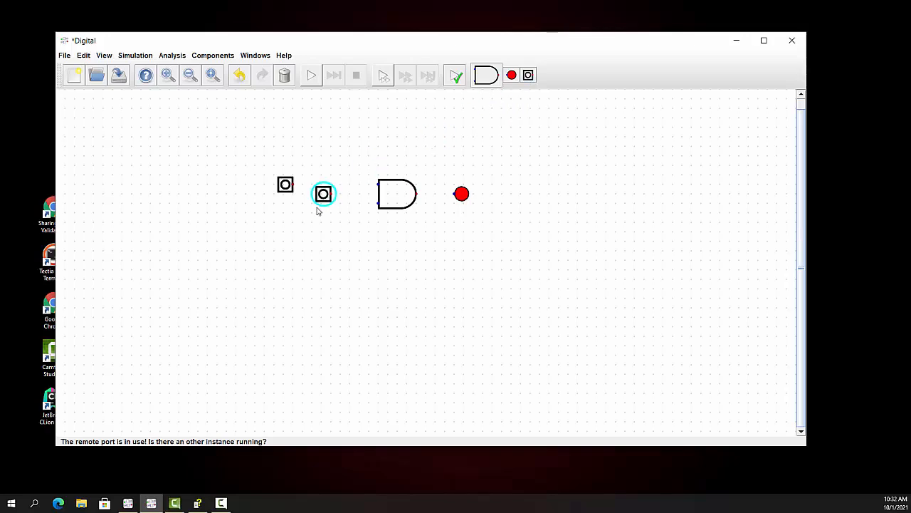
{"action": "left_click", "coordinate": [294, 218]}
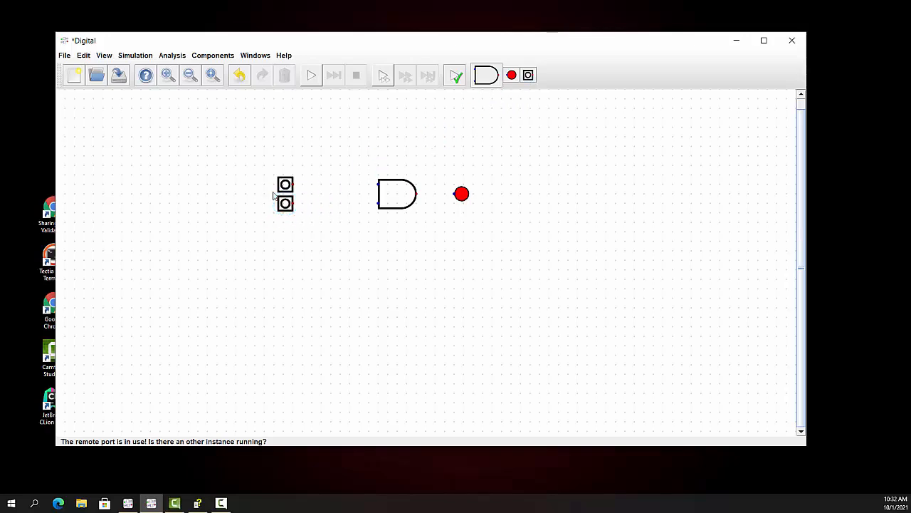
Move the AND gate closer to the inputs and slightly up, and shift the lower input down to spread the two inputs apart
{"action": "left_click", "coordinate": [396, 190]}
{"action": "left_click", "coordinate": [390, 192]}
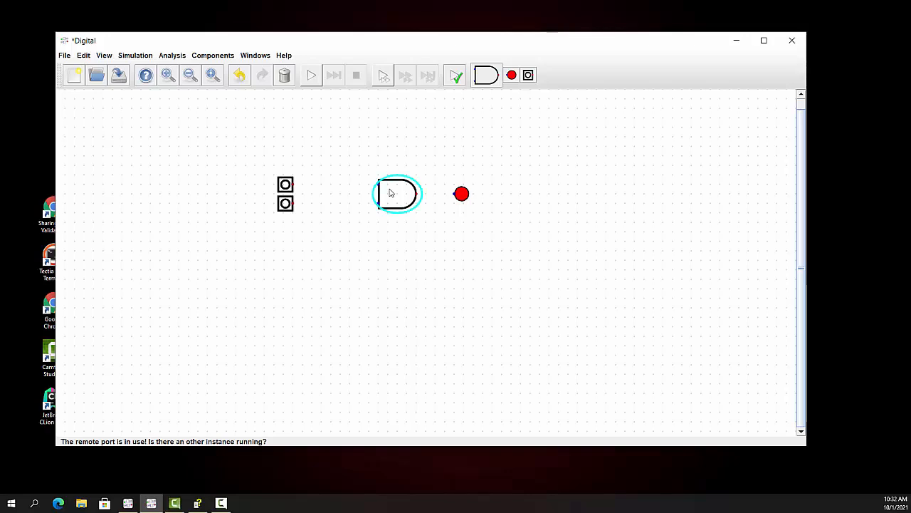
{"action": "left_click_drag", "start_coordinate": [391, 192], "coordinate": [370, 192]}
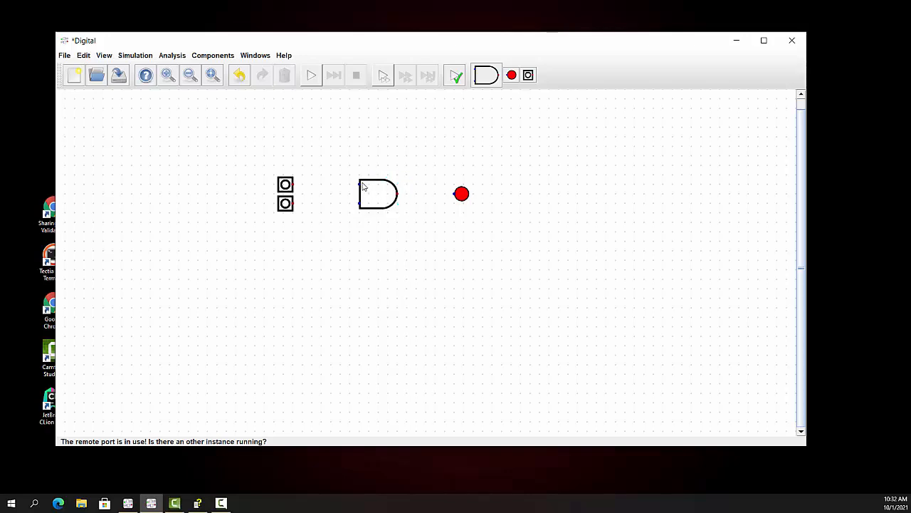
{"action": "left_click_drag", "start_coordinate": [285, 205], "coordinate": [286, 233]}
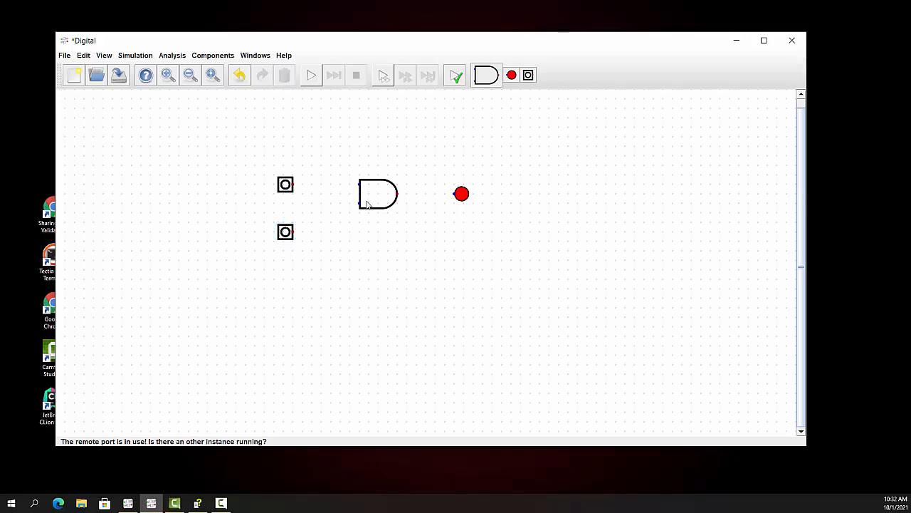
{"action": "left_click", "coordinate": [370, 201]}
{"action": "left_click_drag", "start_coordinate": [369, 202], "coordinate": [372, 193]}
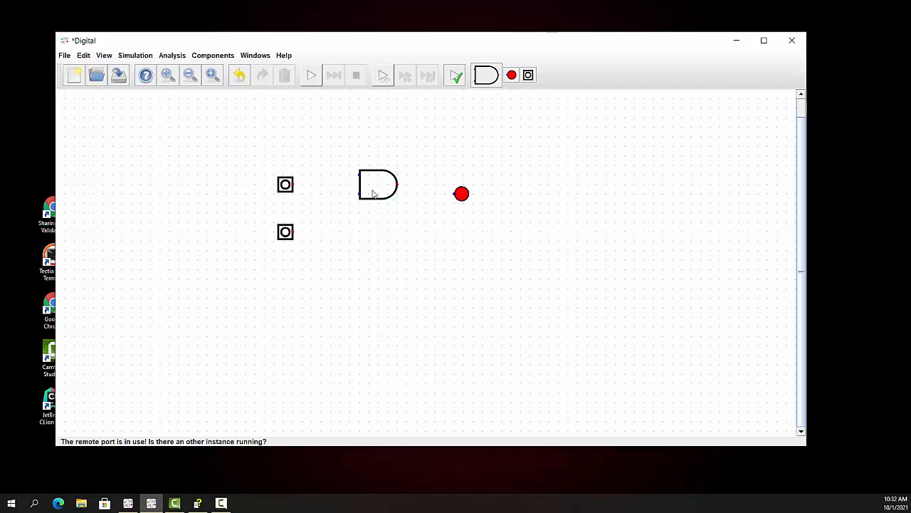
Set the AND gate's number of inputs to 4 and invert its In_4 input
{"action": "right_click", "coordinate": [373, 193]}
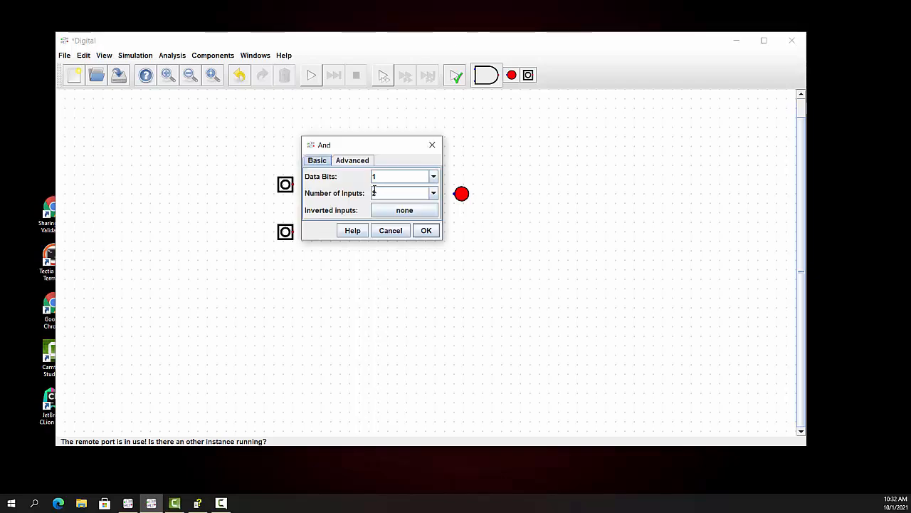
{"action": "left_click", "coordinate": [432, 195]}
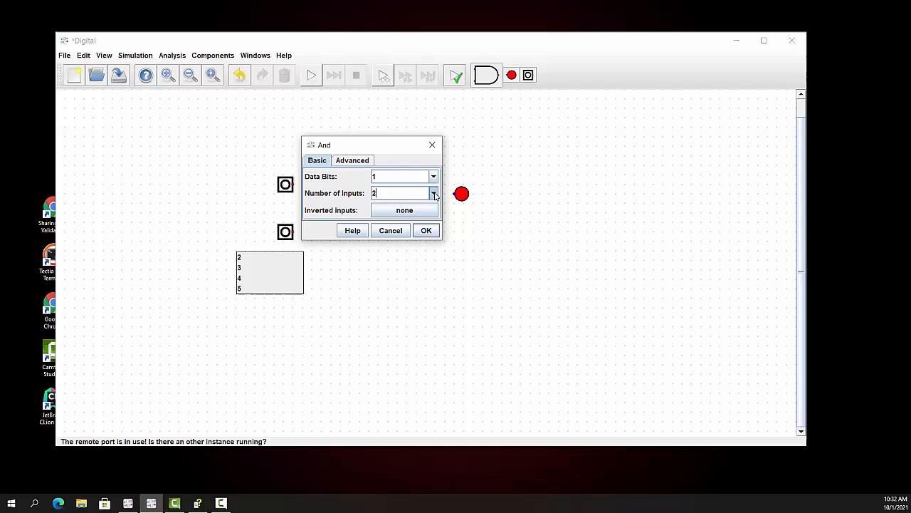
{"action": "left_click", "coordinate": [244, 278]}
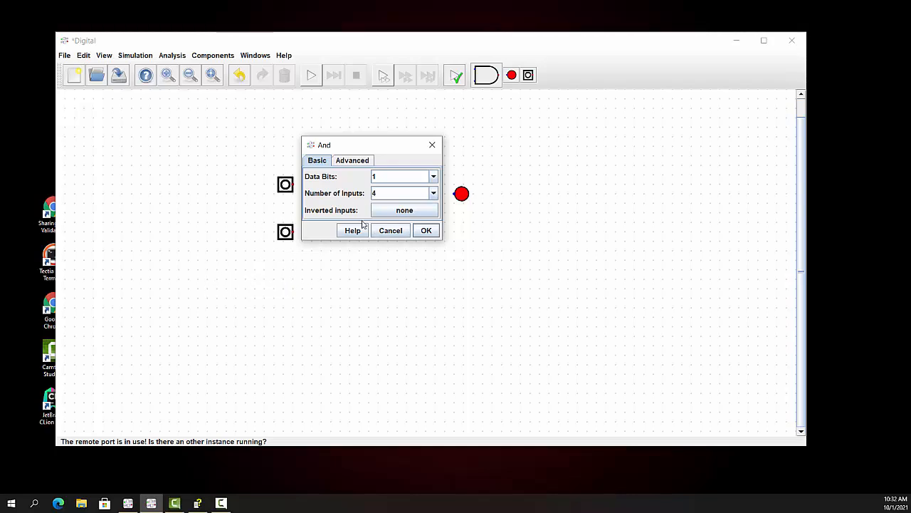
{"action": "left_click", "coordinate": [347, 162]}
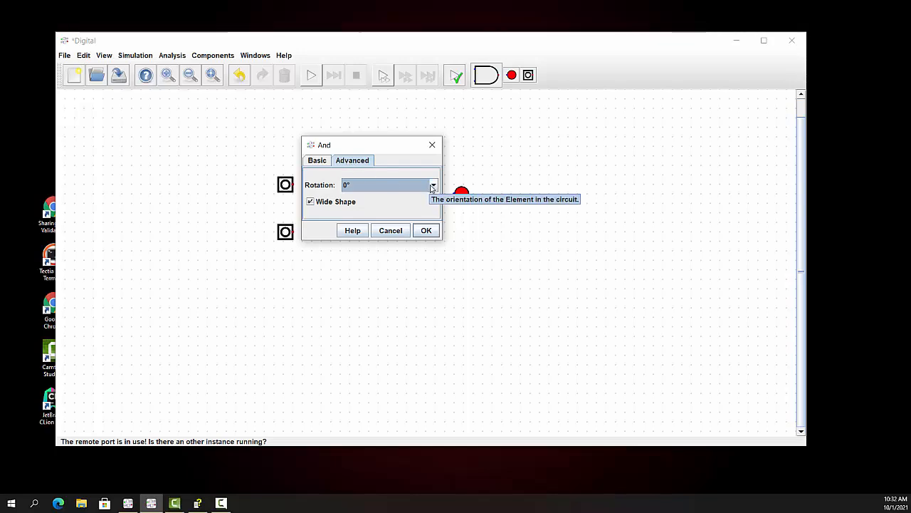
{"action": "left_click", "coordinate": [322, 163]}
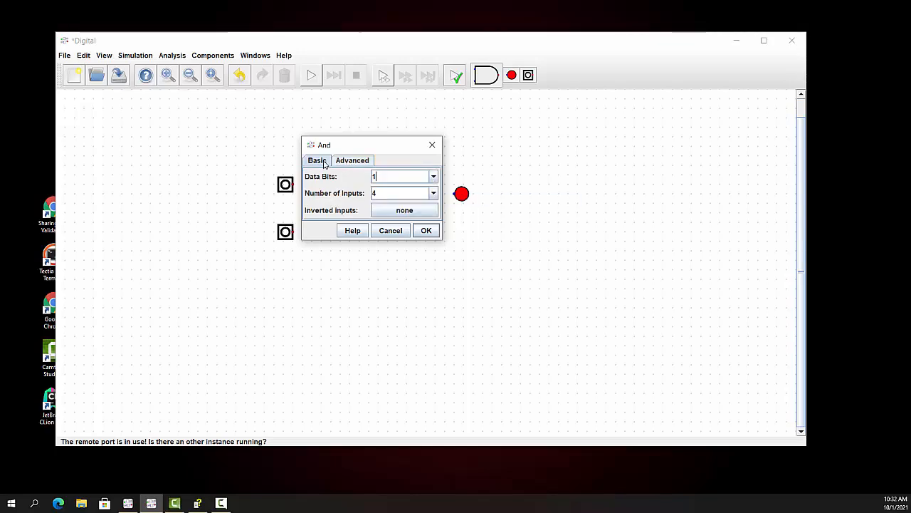
{"action": "left_click", "coordinate": [419, 212]}
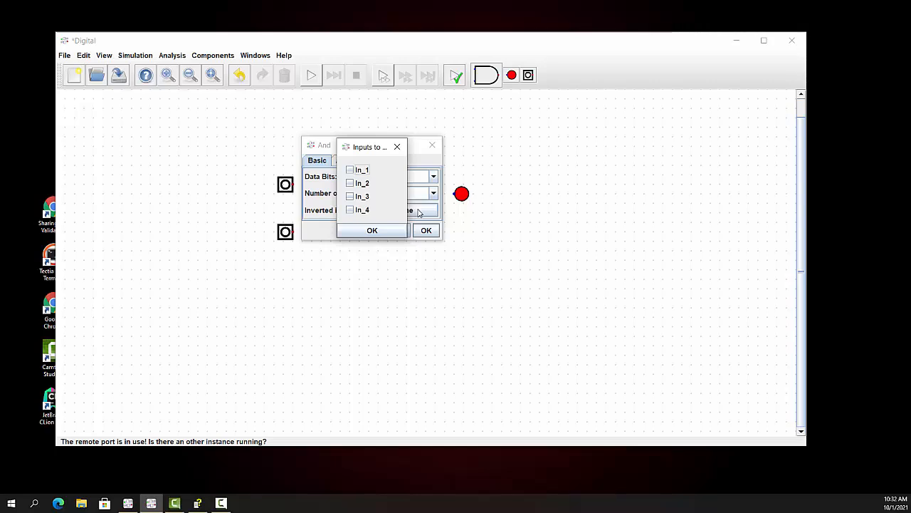
{"action": "left_click", "coordinate": [350, 210]}
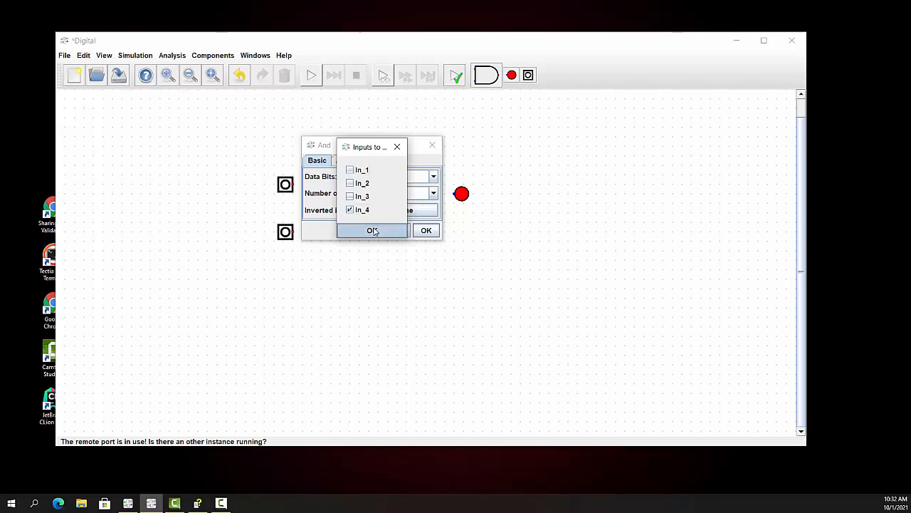
{"action": "left_click", "coordinate": [371, 230]}
{"action": "left_click", "coordinate": [428, 232]}
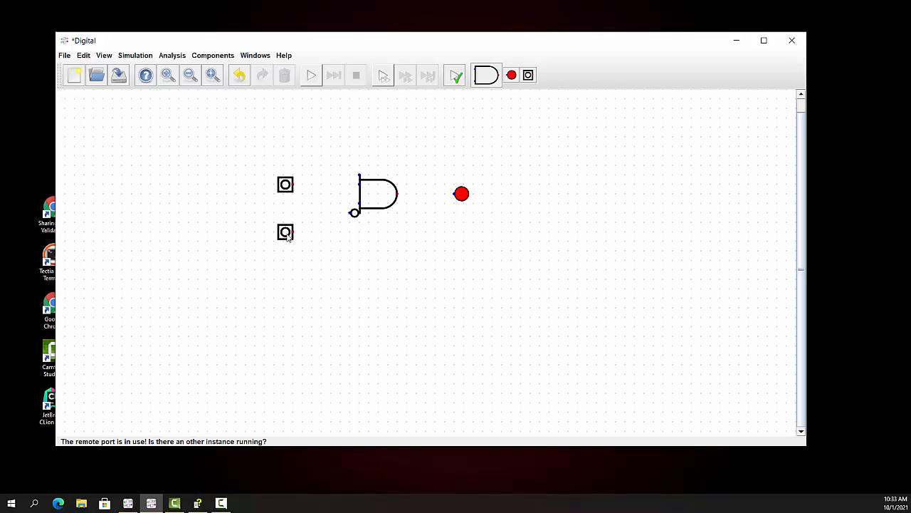
Move the lower input level with the gate's inverted pin and place two more Input components staggered to the left
{"action": "left_click_drag", "start_coordinate": [287, 236], "coordinate": [287, 217]}
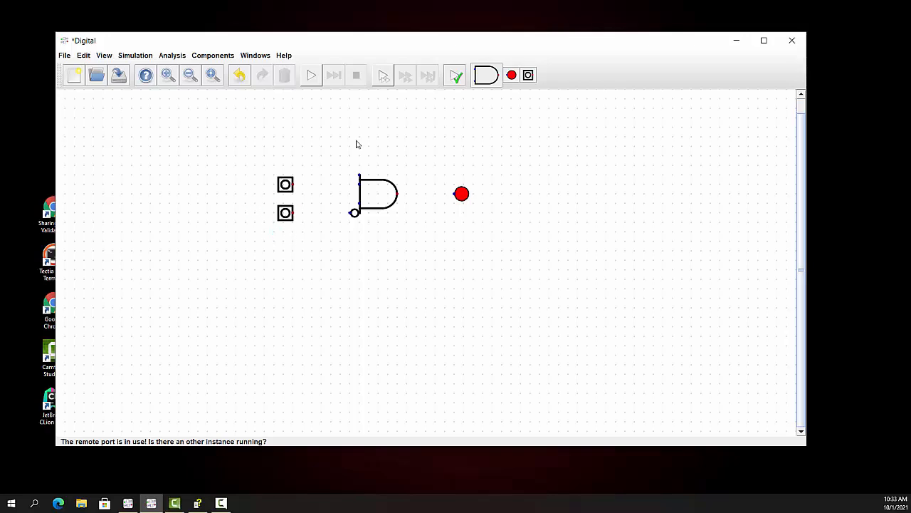
{"action": "left_click", "coordinate": [529, 75]}
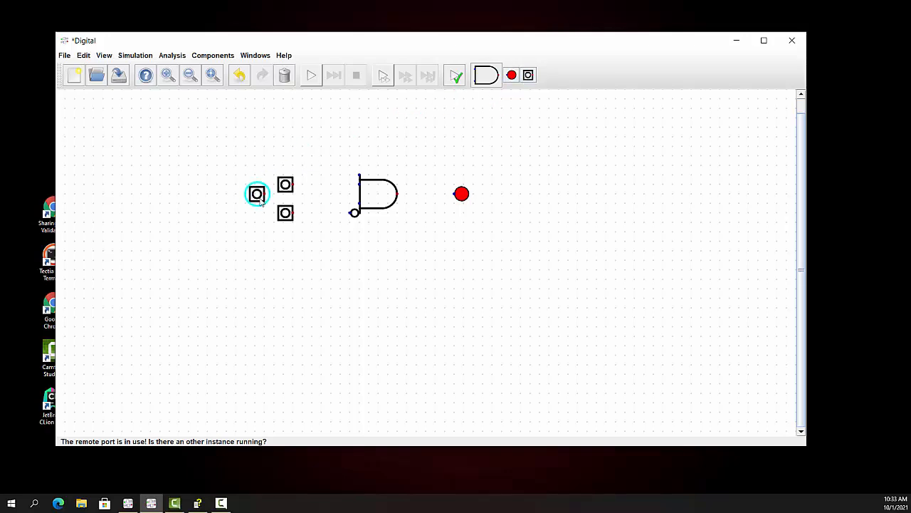
{"action": "left_click", "coordinate": [247, 194]}
{"action": "left_click", "coordinate": [534, 74]}
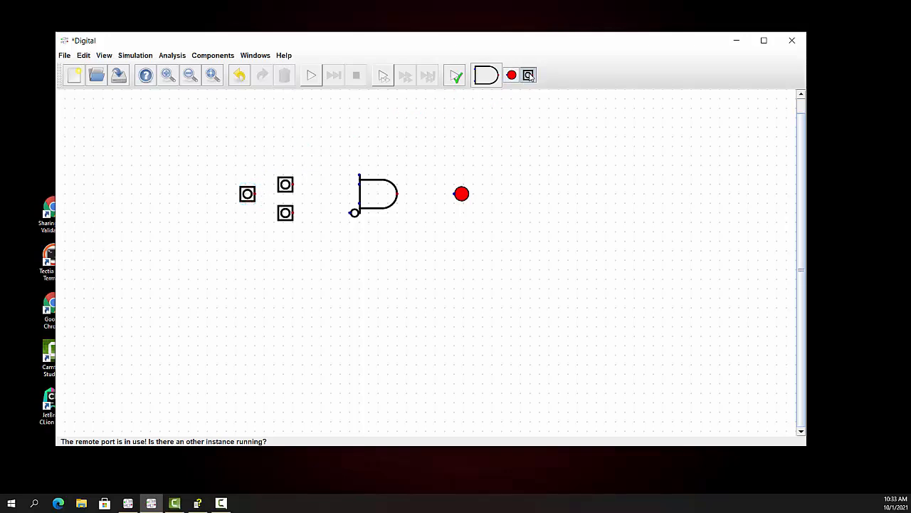
{"action": "left_click", "coordinate": [217, 208]}
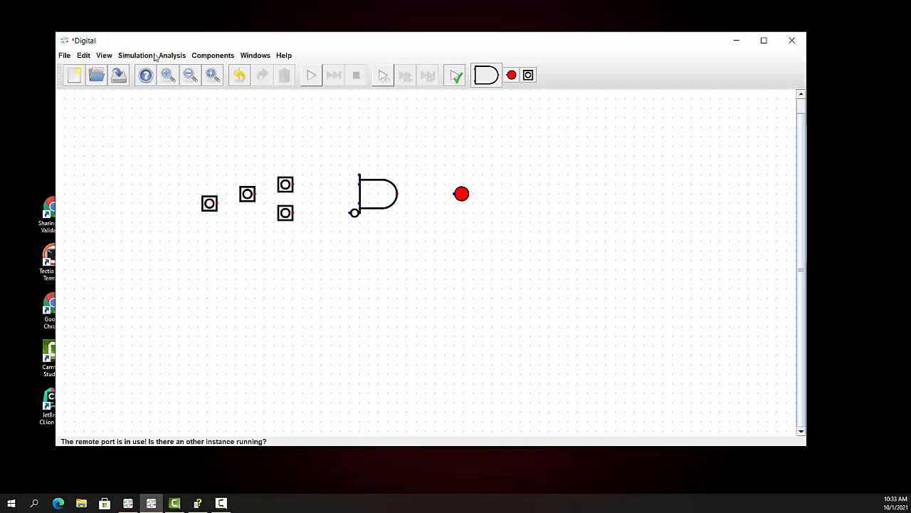
{"action": "left_click", "coordinate": [217, 57]}
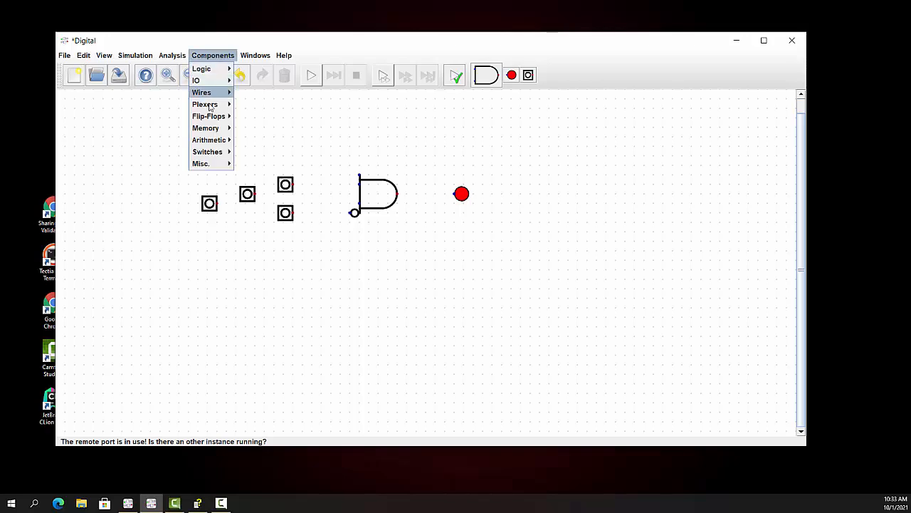
{"action": "mouse_move", "coordinate": [211, 95]}
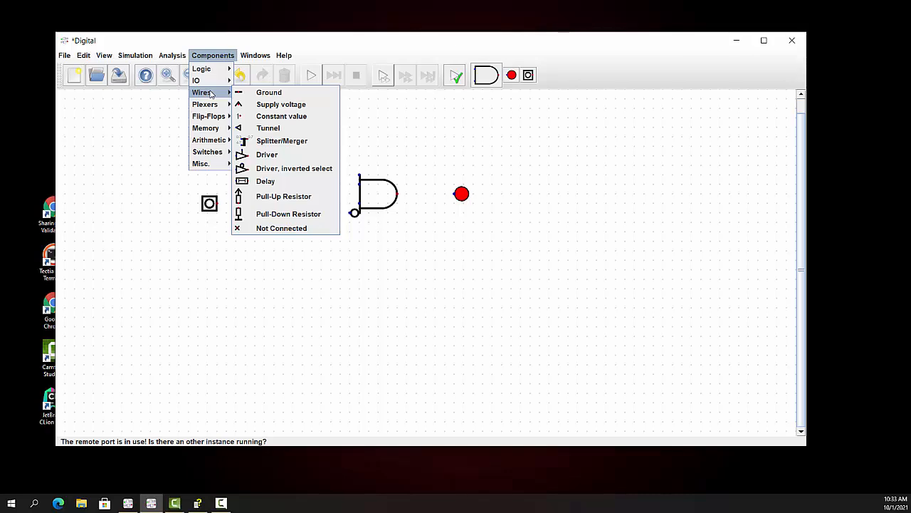
{"action": "left_click", "coordinate": [370, 112]}
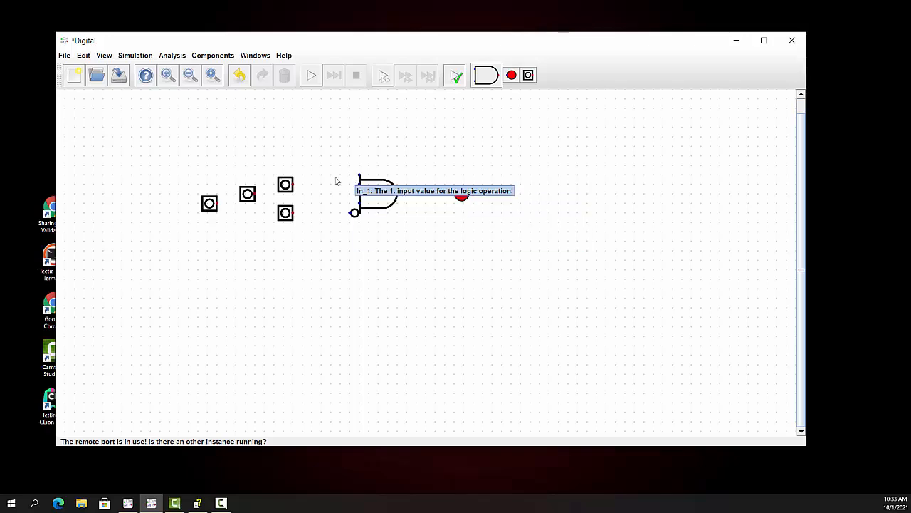
Move the topmost input level with the AND gate's first input pin and wire the two together
{"action": "left_click_drag", "start_coordinate": [285, 184], "coordinate": [287, 177]}
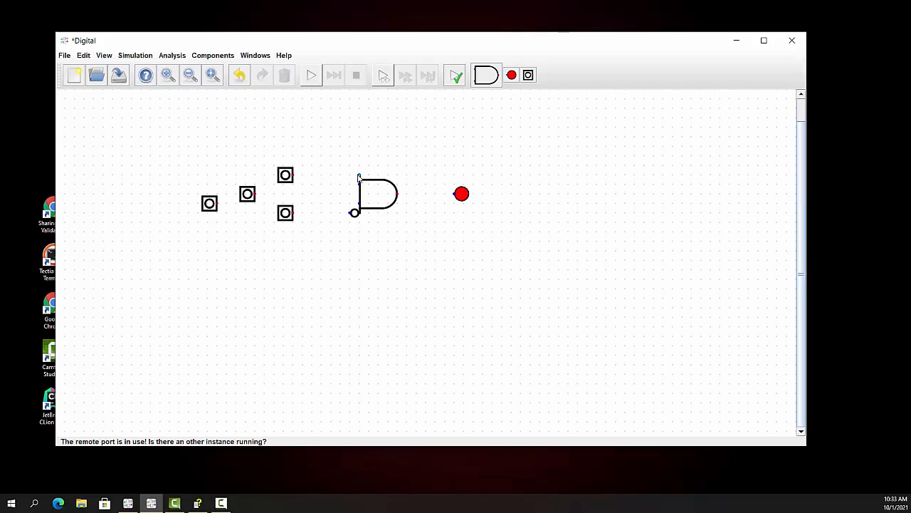
{"action": "left_click", "coordinate": [358, 176]}
{"action": "left_click", "coordinate": [292, 176]}
Move the second input level with the AND gate's second input pin and wire the two together
{"action": "left_click", "coordinate": [247, 195]}
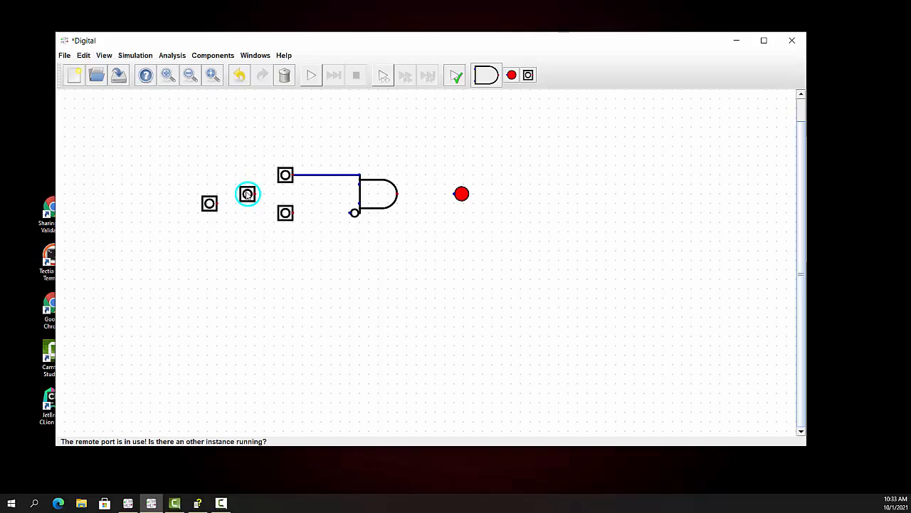
{"action": "left_click_drag", "start_coordinate": [247, 194], "coordinate": [249, 185]}
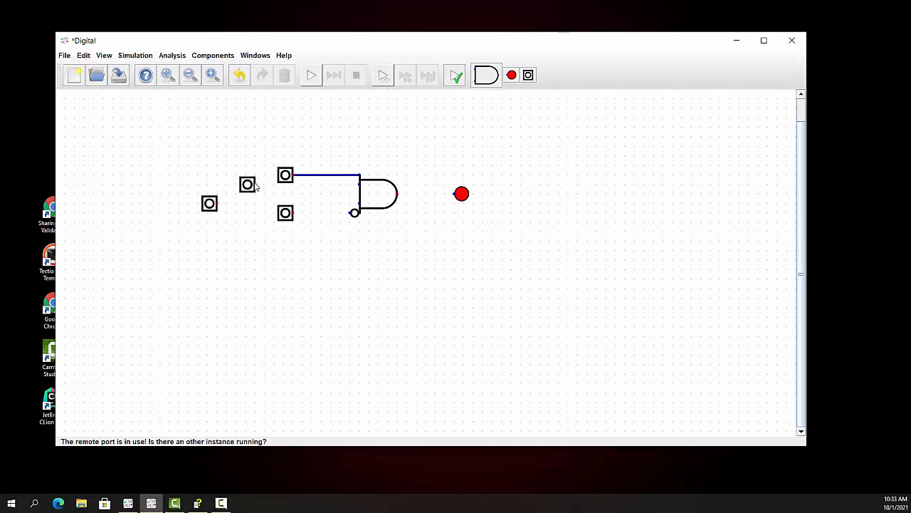
{"action": "left_click", "coordinate": [255, 185]}
{"action": "left_click", "coordinate": [358, 186]}
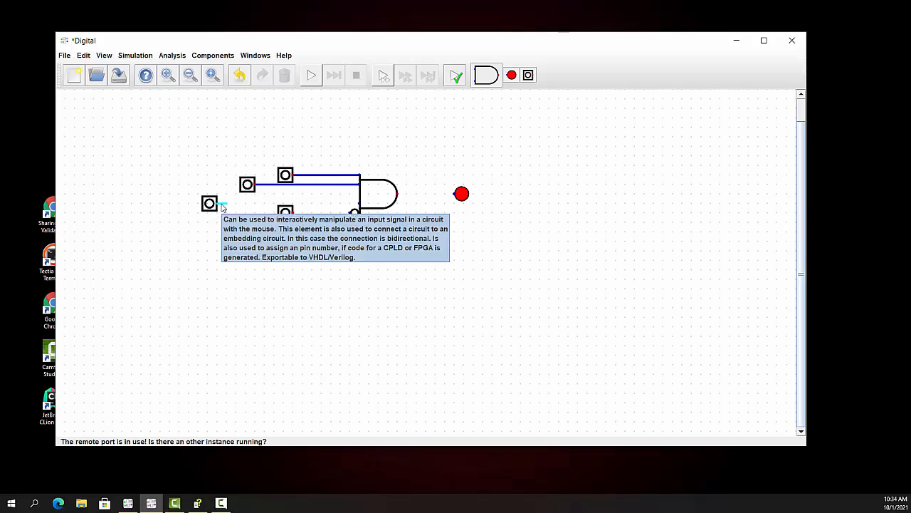
Wire the two remaining inputs to the AND gate's third and inverted pins, and the gate's output to the LED
{"action": "left_click", "coordinate": [218, 205]}
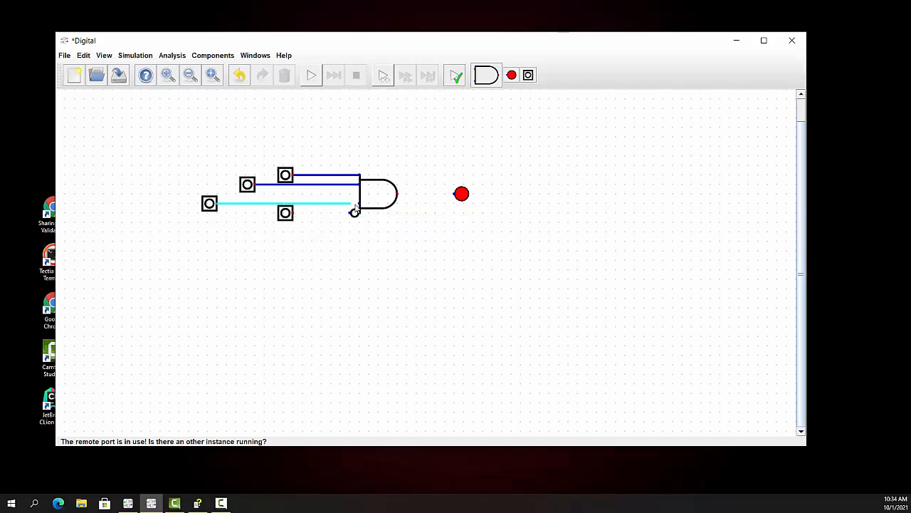
{"action": "left_click", "coordinate": [356, 206]}
{"action": "left_click", "coordinate": [294, 214]}
{"action": "left_click", "coordinate": [352, 213]}
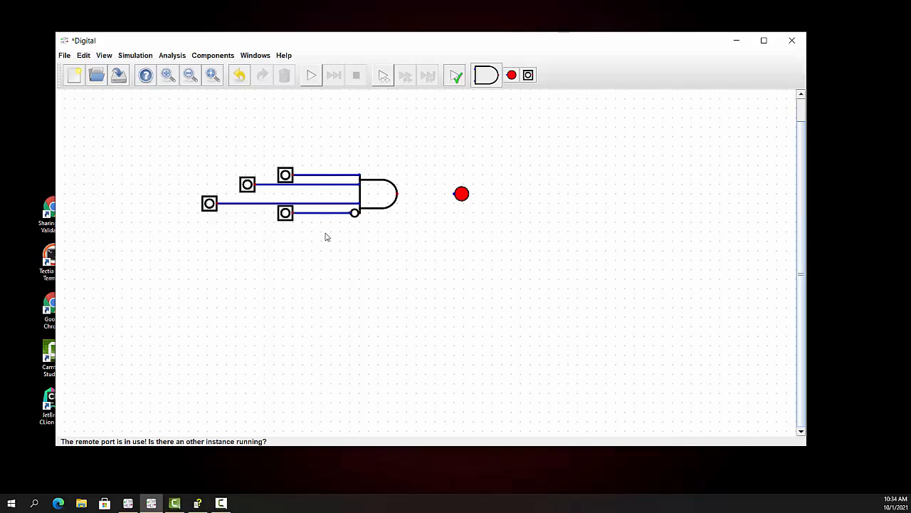
{"action": "left_click", "coordinate": [399, 196]}
{"action": "left_click", "coordinate": [452, 200]}
Delete the wire between the topmost input and the AND gate's first pin and draw it again
{"action": "left_click", "coordinate": [341, 175]}
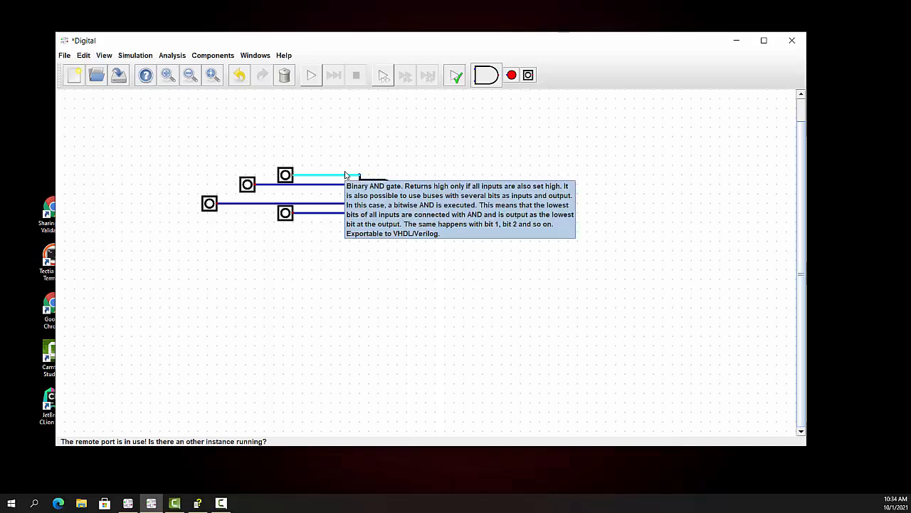
{"action": "key", "text": "Delete"}
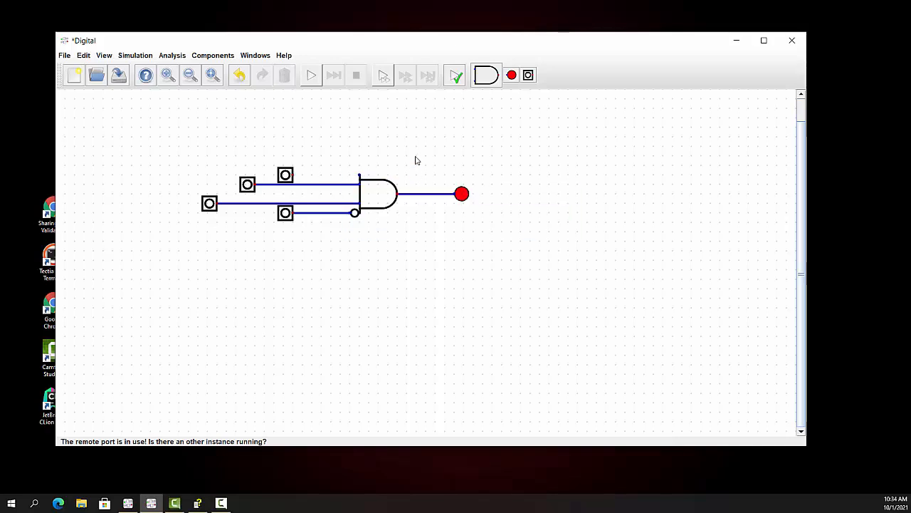
{"action": "left_click", "coordinate": [360, 175]}
{"action": "left_click", "coordinate": [294, 176]}
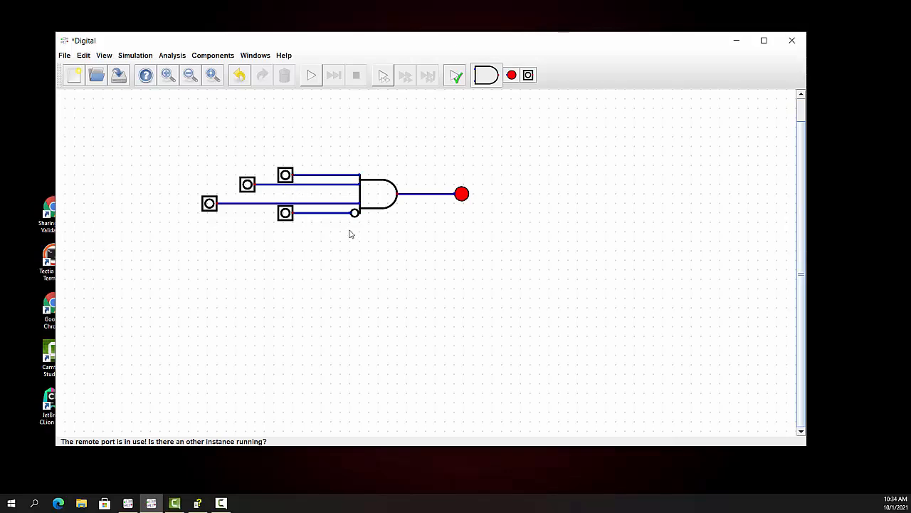
Start the simulation and switch on the three inputs that feed the AND gate's non-inverted pins
{"action": "left_click", "coordinate": [144, 59]}
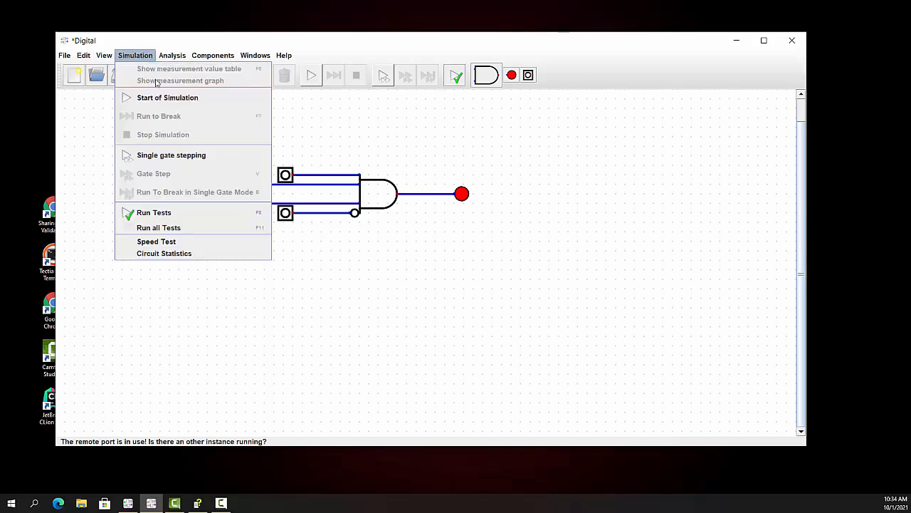
{"action": "left_click", "coordinate": [167, 100]}
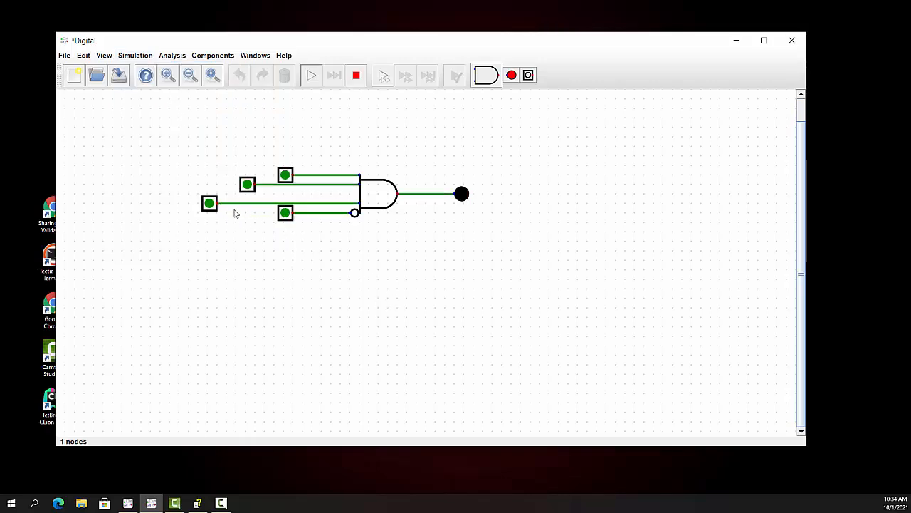
{"action": "left_click", "coordinate": [209, 203]}
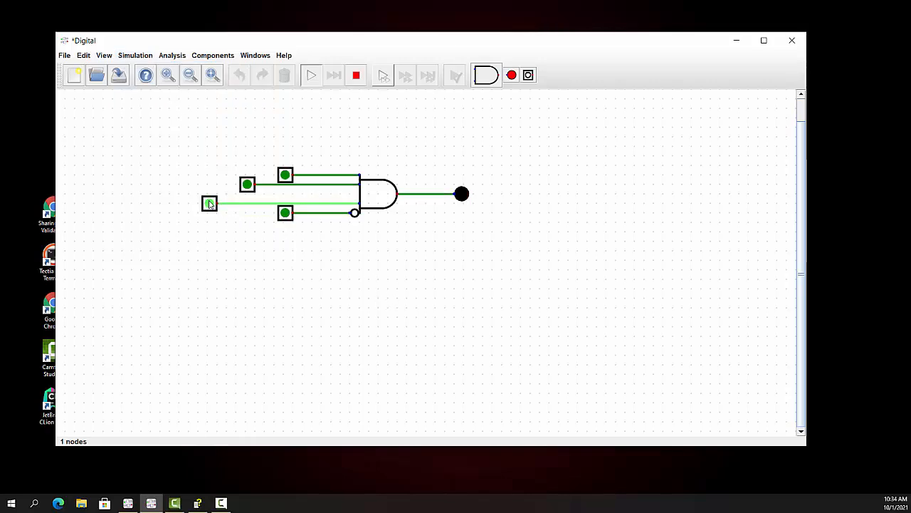
{"action": "left_click", "coordinate": [247, 185]}
{"action": "left_click", "coordinate": [286, 175]}
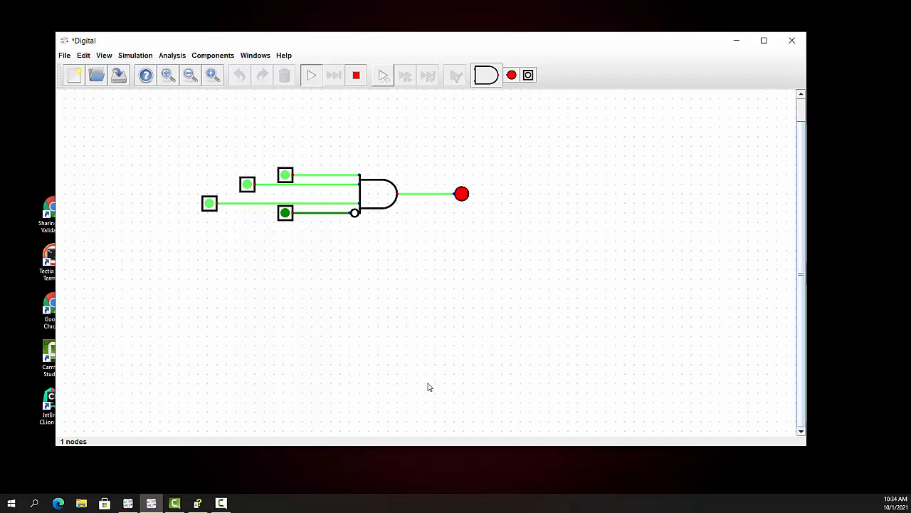
Stop the simulation and delete the entire four-input circuit from the canvas
{"action": "left_click", "coordinate": [134, 60]}
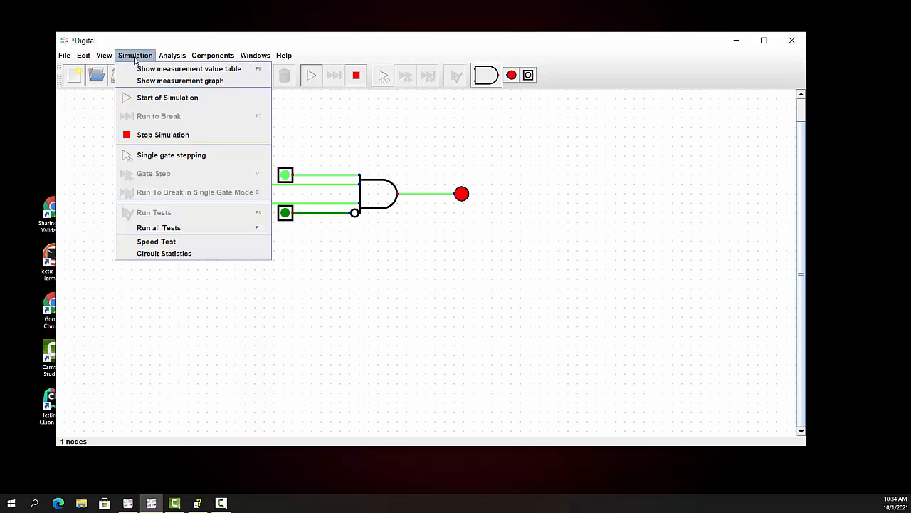
{"action": "left_click", "coordinate": [170, 137]}
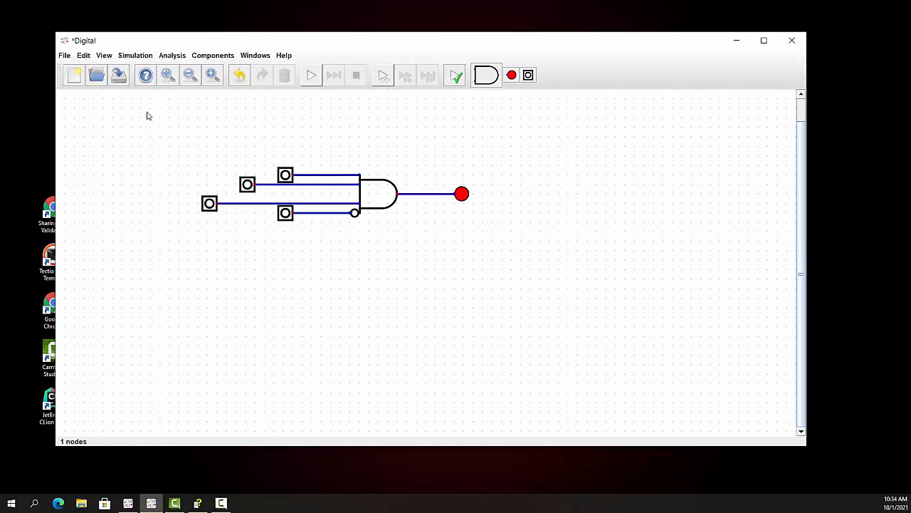
{"action": "left_click_drag", "start_coordinate": [150, 126], "coordinate": [539, 285]}
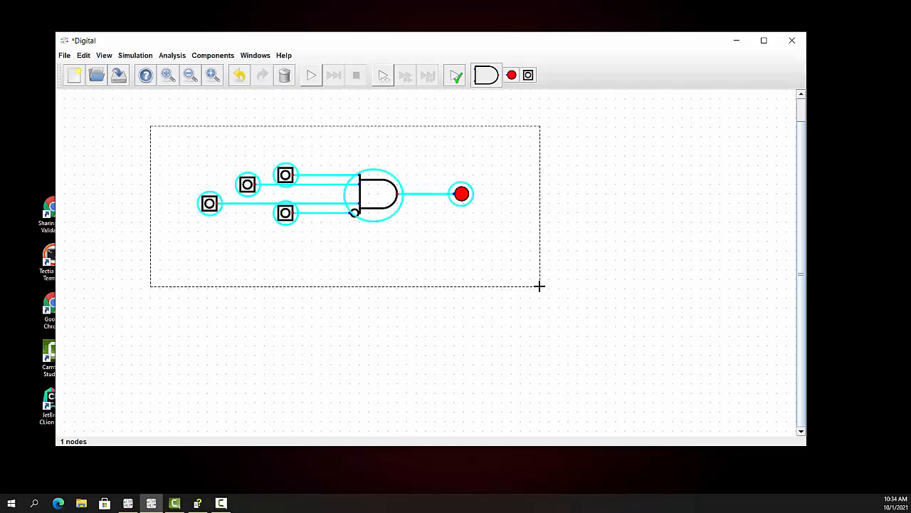
{"action": "key", "text": "Delete"}
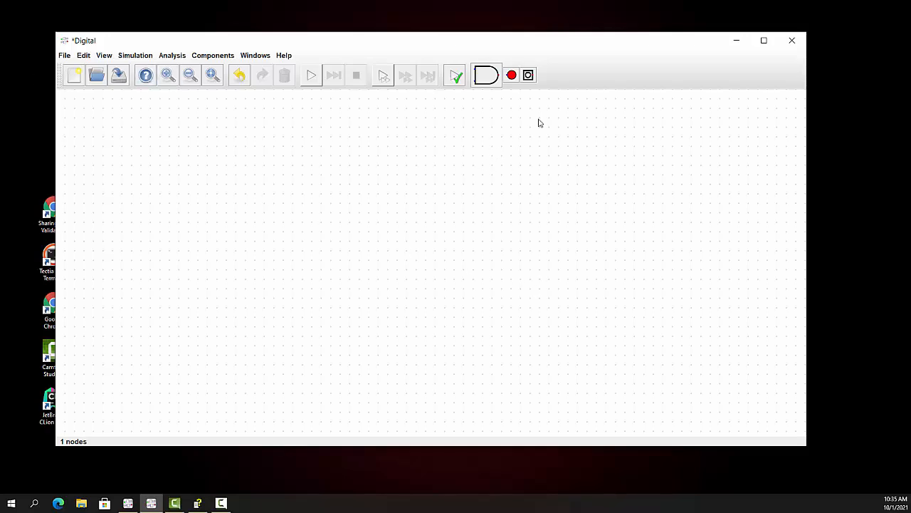
Place a two-input AND gate and an Input component to its left, level with the gate's upper input pin
{"action": "left_click", "coordinate": [486, 75]}
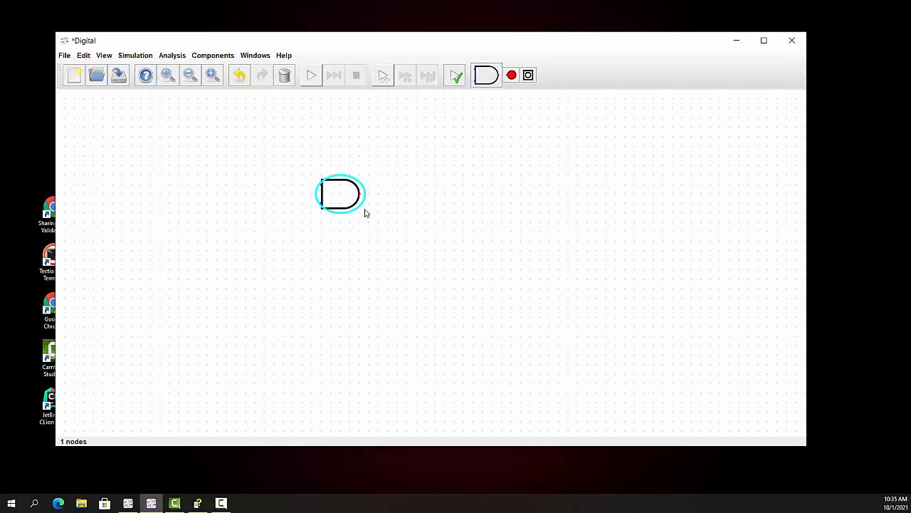
{"action": "left_click", "coordinate": [365, 214]}
{"action": "left_click", "coordinate": [528, 75]}
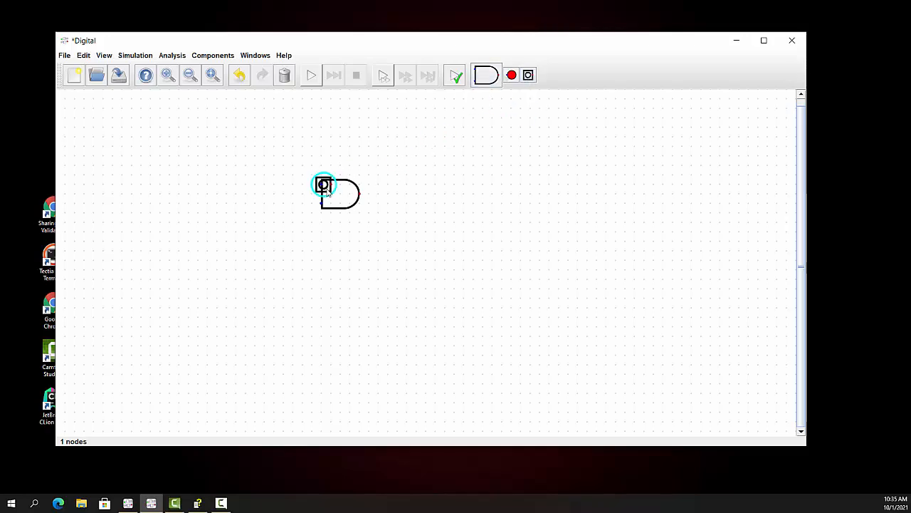
{"action": "left_click", "coordinate": [295, 188]}
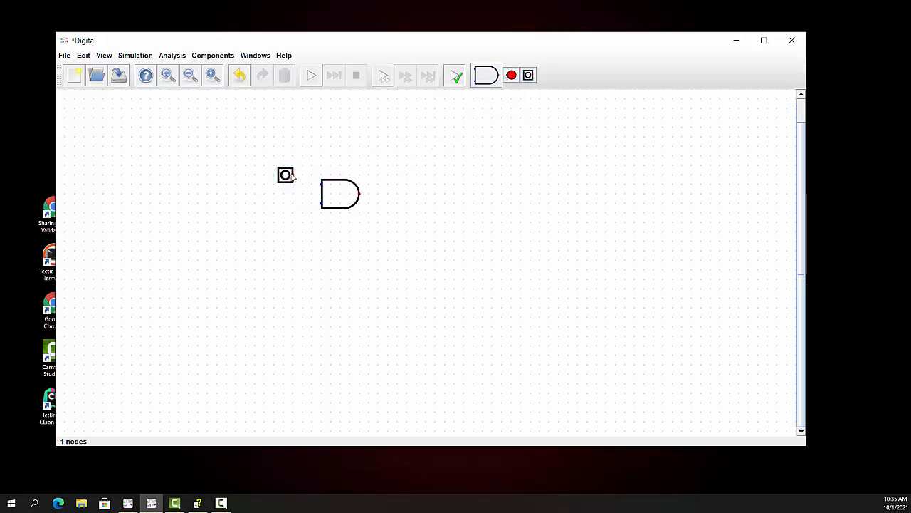
{"action": "left_click", "coordinate": [292, 175]}
{"action": "key", "text": "Escape"}
{"action": "left_click_drag", "start_coordinate": [285, 176], "coordinate": [285, 185]}
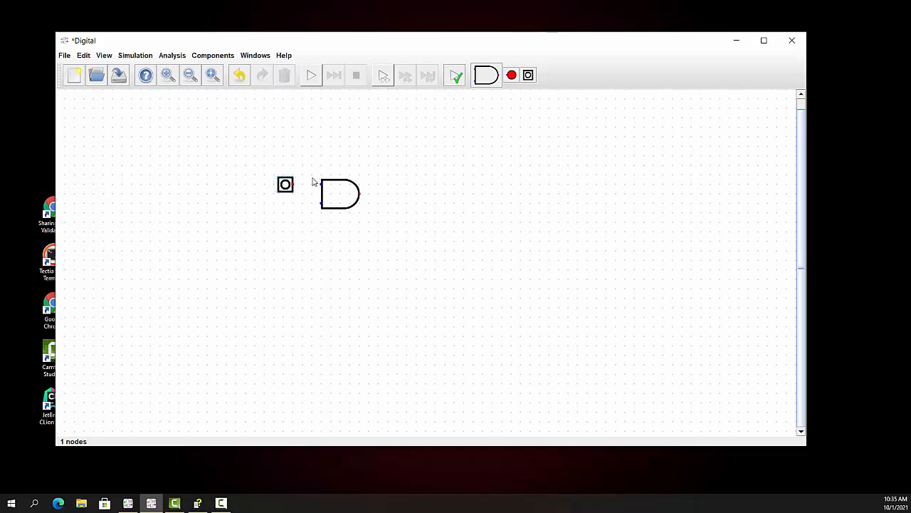
Place a second Input component directly below the first and wire both inputs to the AND gate's two input pins
{"action": "left_click", "coordinate": [528, 75]}
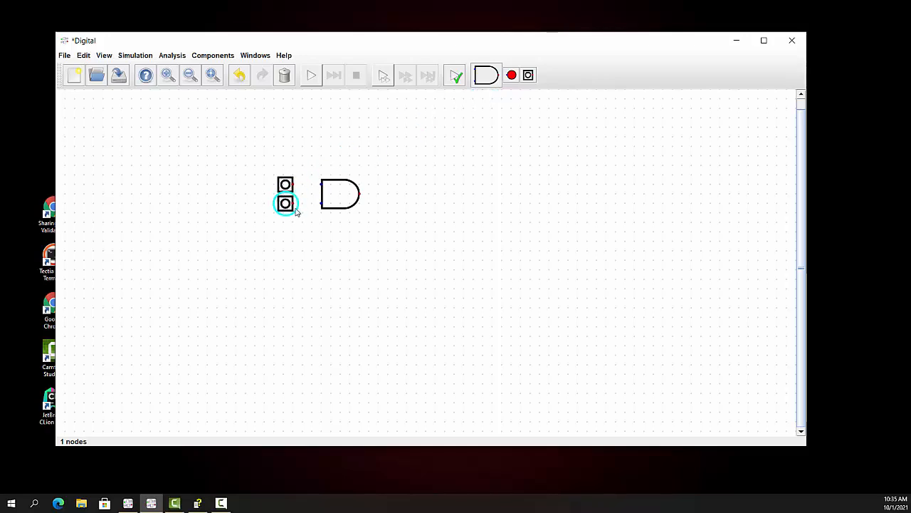
{"action": "left_click", "coordinate": [297, 211]}
{"action": "left_click", "coordinate": [294, 204]}
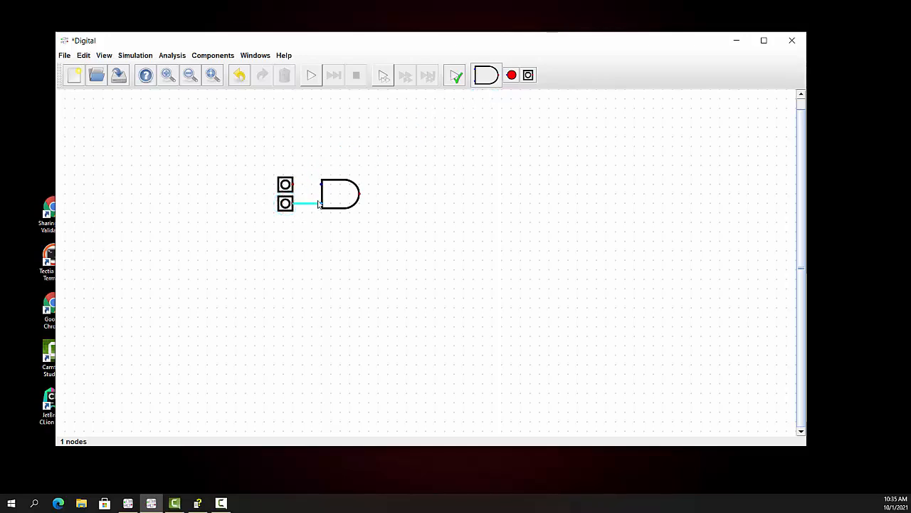
{"action": "left_click", "coordinate": [319, 203]}
{"action": "left_click", "coordinate": [294, 185]}
{"action": "left_click", "coordinate": [319, 185]}
Place an LED just right of the AND gate and wire it to the gate's output
{"action": "left_click", "coordinate": [511, 74]}
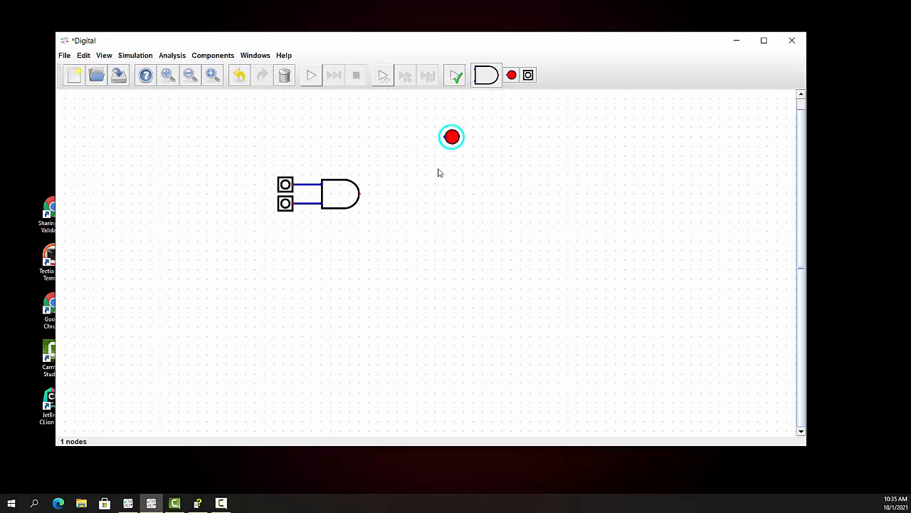
{"action": "left_click", "coordinate": [397, 205]}
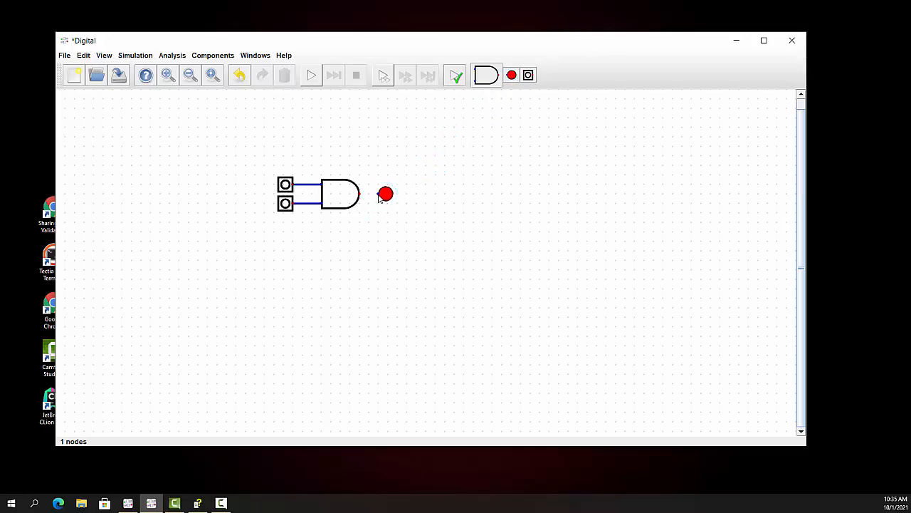
{"action": "left_click", "coordinate": [378, 195]}
{"action": "left_click", "coordinate": [360, 194]}
Begin saving the circuit as a new file and browse from the home folder to Classes, CDA3100
{"action": "left_click", "coordinate": [64, 55]}
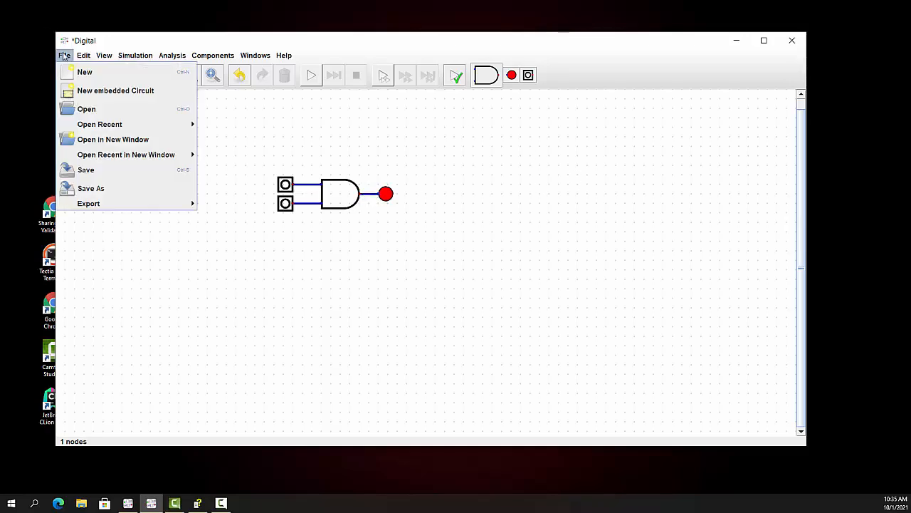
{"action": "left_click", "coordinate": [91, 189]}
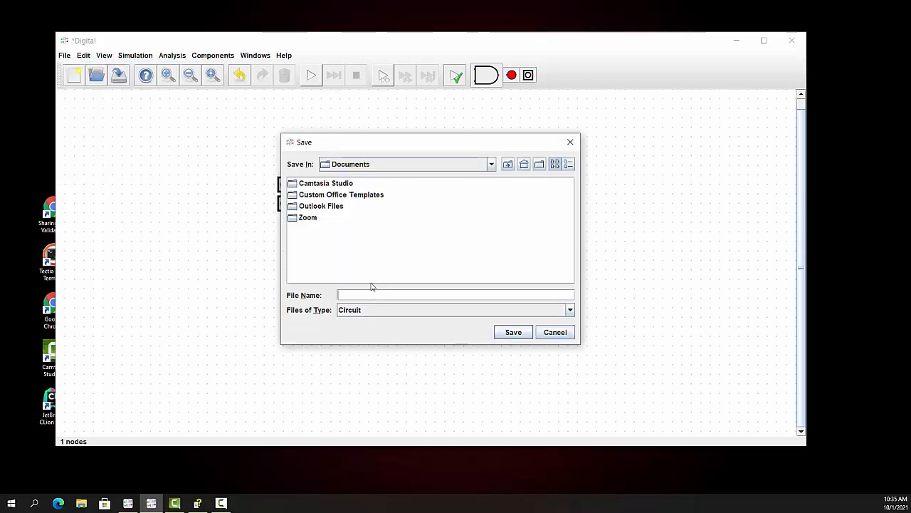
{"action": "left_click", "coordinate": [491, 164]}
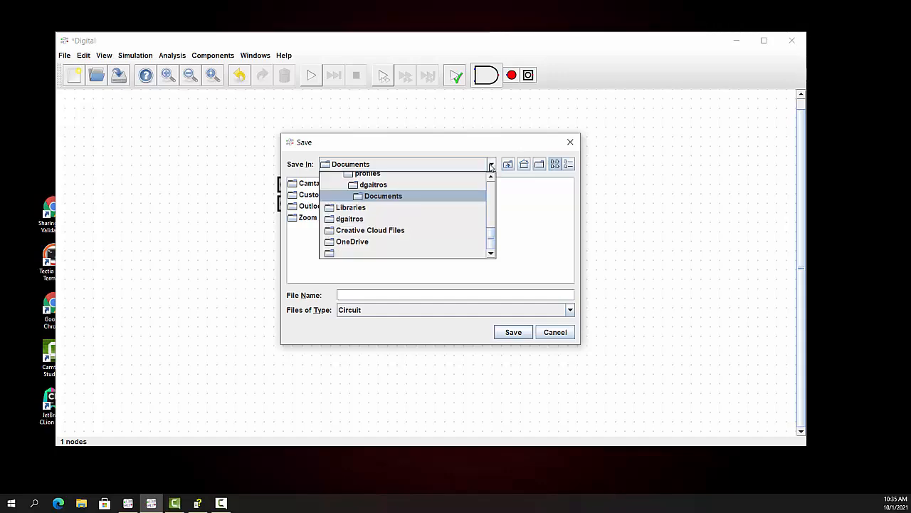
{"action": "left_click", "coordinate": [359, 219]}
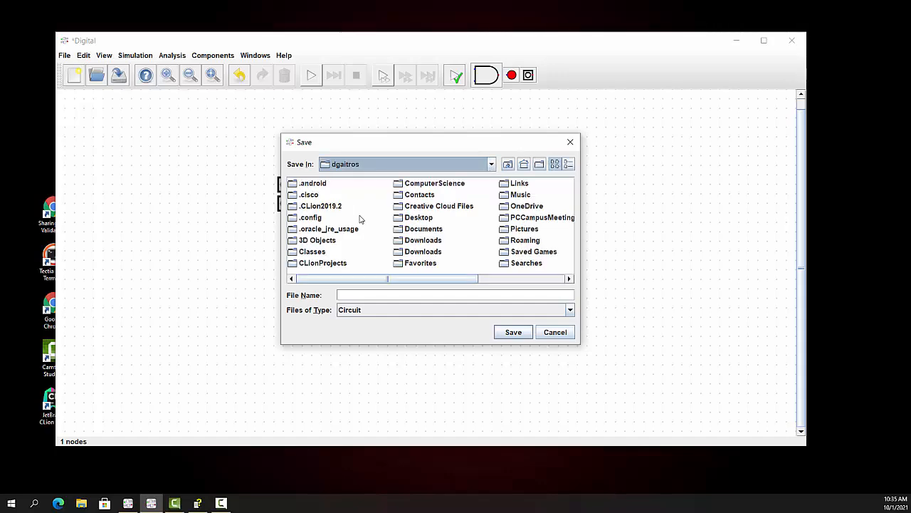
{"action": "left_click", "coordinate": [319, 253]}
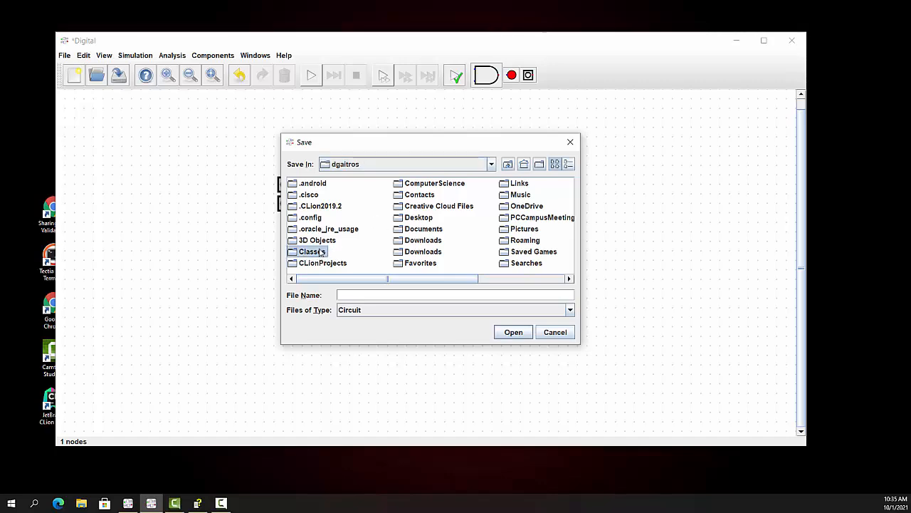
{"action": "left_click", "coordinate": [319, 253]}
{"action": "left_click", "coordinate": [308, 262]}
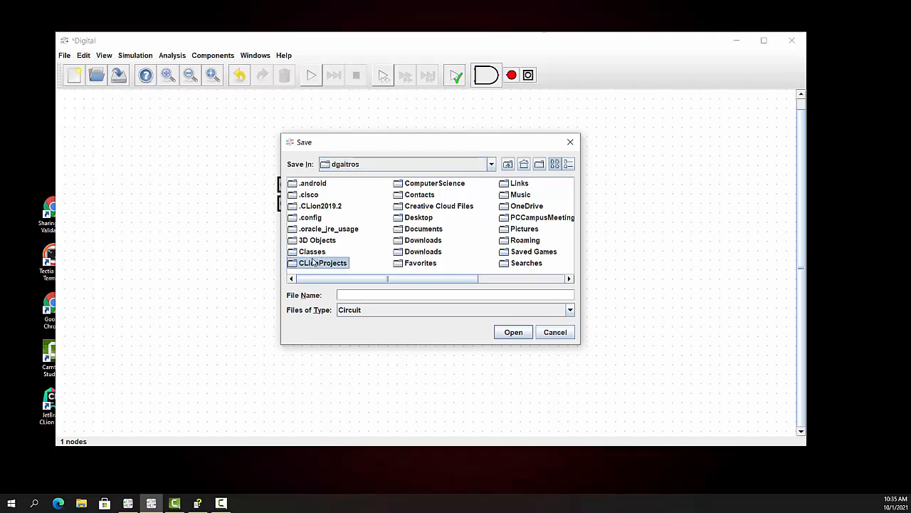
{"action": "double_click", "coordinate": [313, 254]}
{"action": "double_click", "coordinate": [313, 184]}
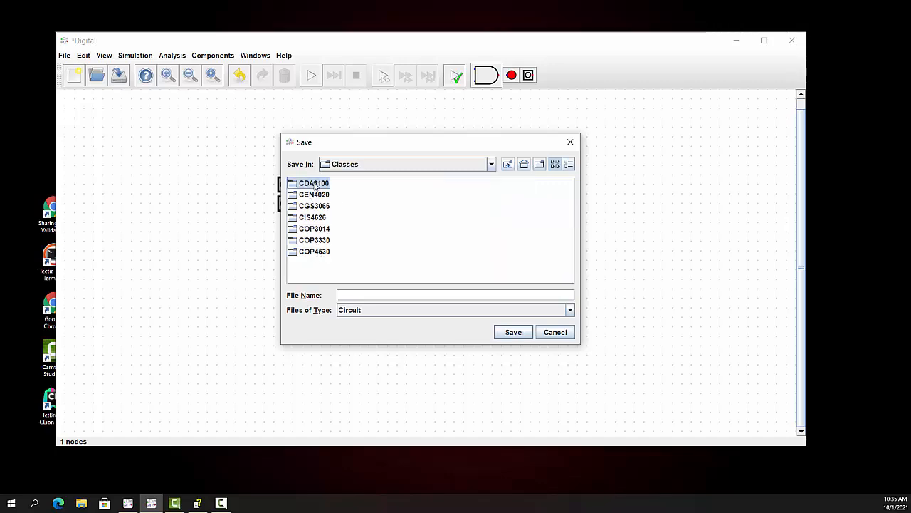
Create a new folder named DigitalCircuits inside the CDA3100 folder
{"action": "right_click", "coordinate": [425, 261]}
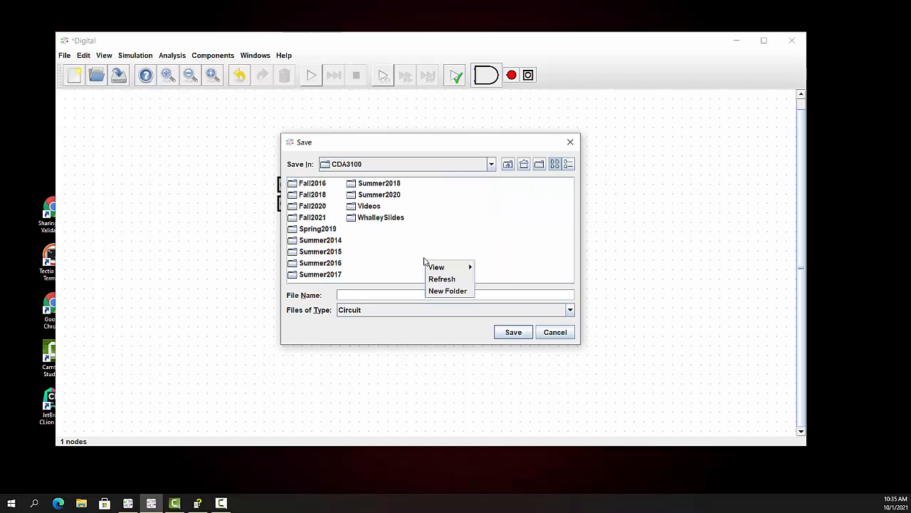
{"action": "mouse_move", "coordinate": [434, 269]}
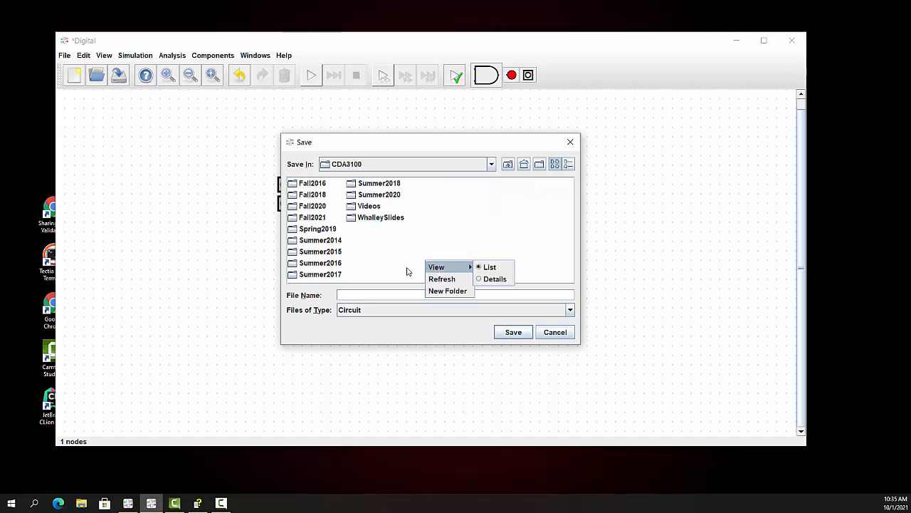
{"action": "left_click", "coordinate": [447, 291]}
{"action": "type", "text": "Di"}
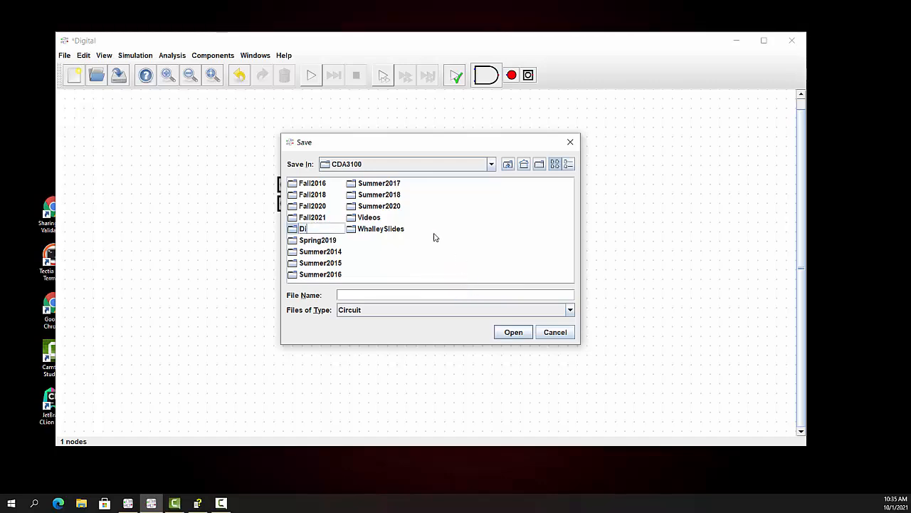
{"action": "type", "text": "gitalCircuits"}
{"action": "key", "text": "Return"}
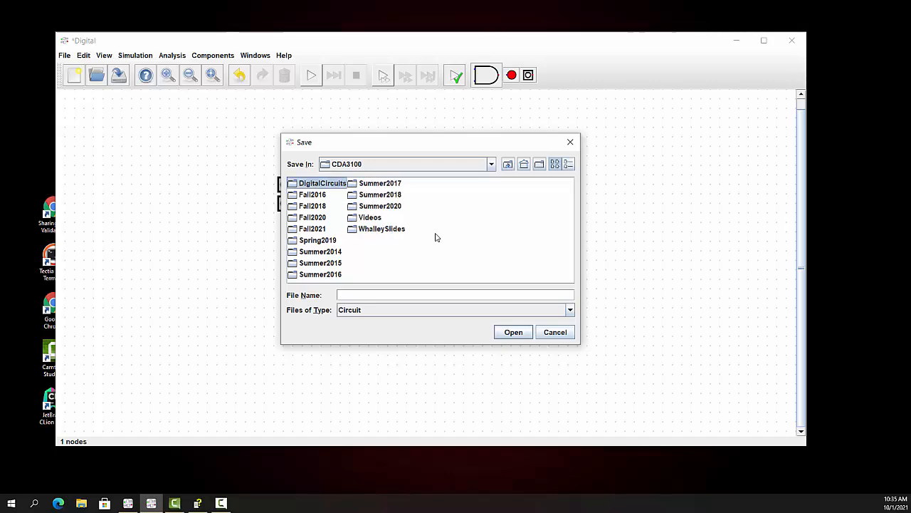
Save the circuit as DemoEditing inside the DigitalCircuits folder
{"action": "double_click", "coordinate": [330, 187]}
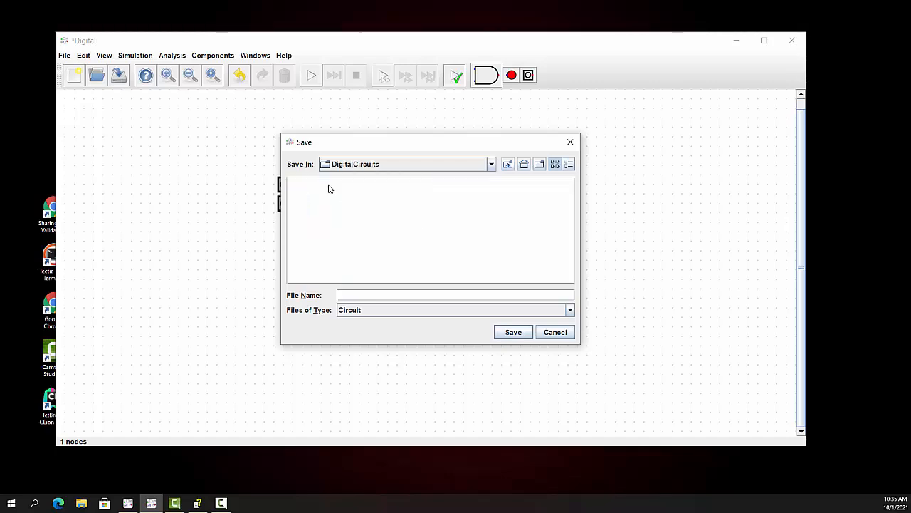
{"action": "type", "text": "De"}
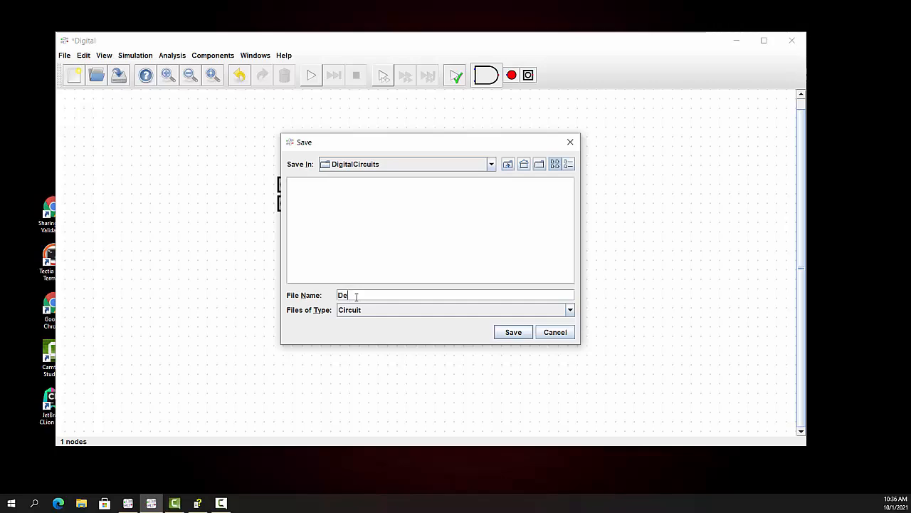
{"action": "type", "text": "moEditing"}
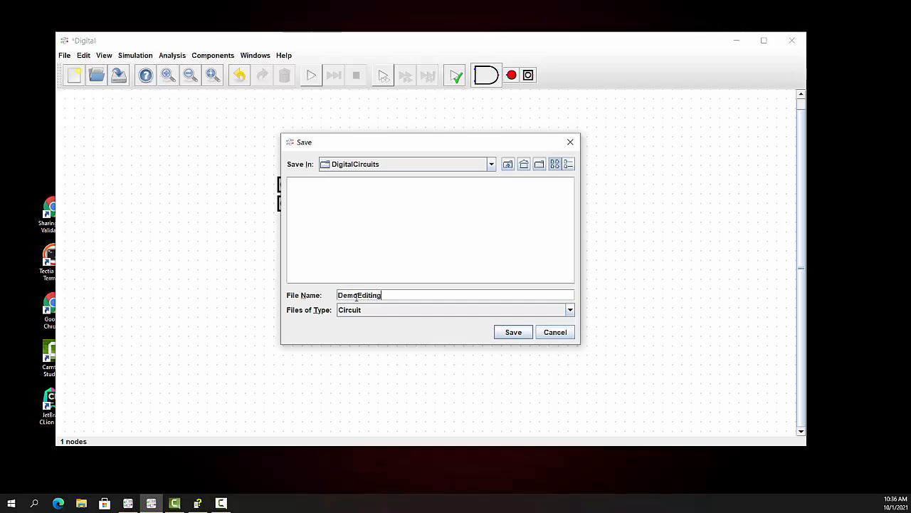
{"action": "key", "text": "Return"}
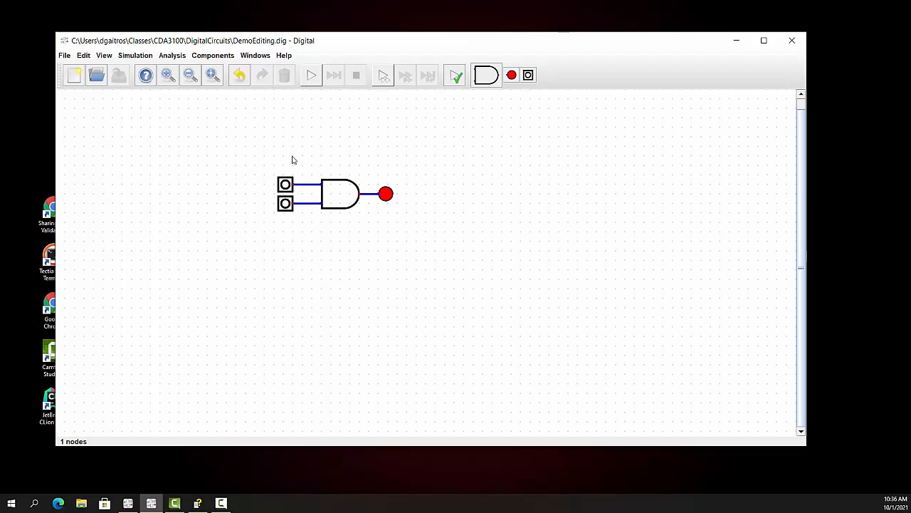
Start the simulation of the AND circuit, try to select its components while it runs, and stop it
{"action": "left_click", "coordinate": [134, 56]}
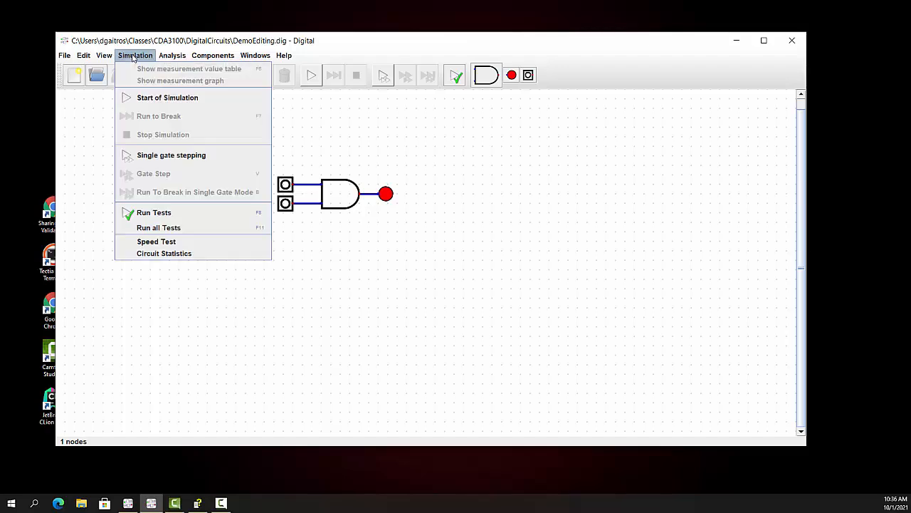
{"action": "left_click", "coordinate": [147, 94]}
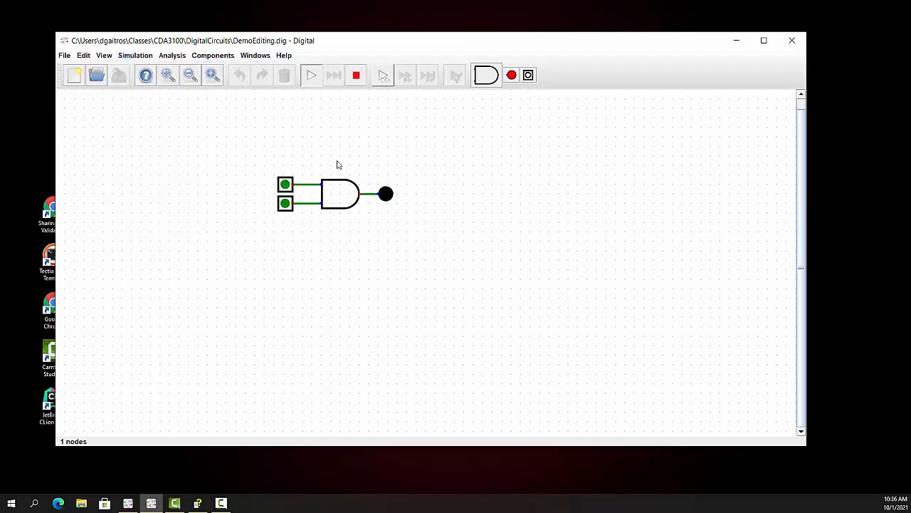
{"action": "left_click_drag", "start_coordinate": [354, 182], "coordinate": [385, 210]}
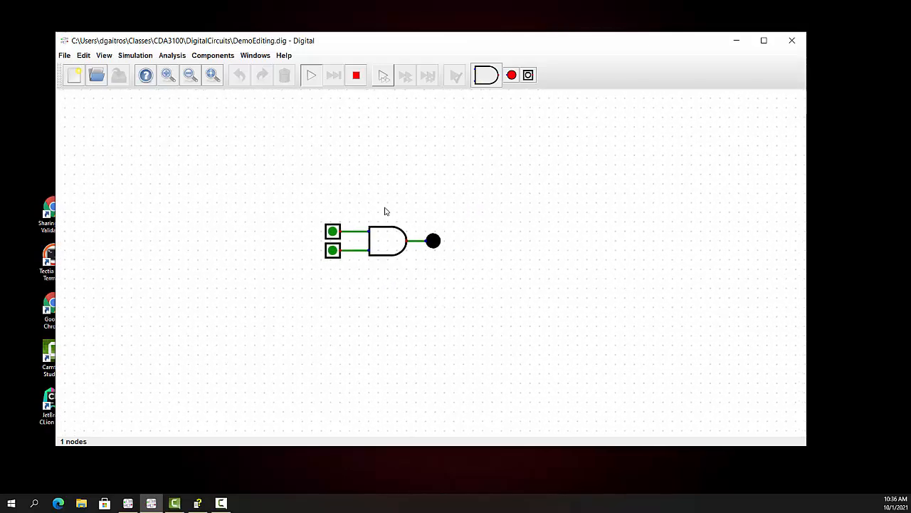
{"action": "left_click", "coordinate": [356, 75]}
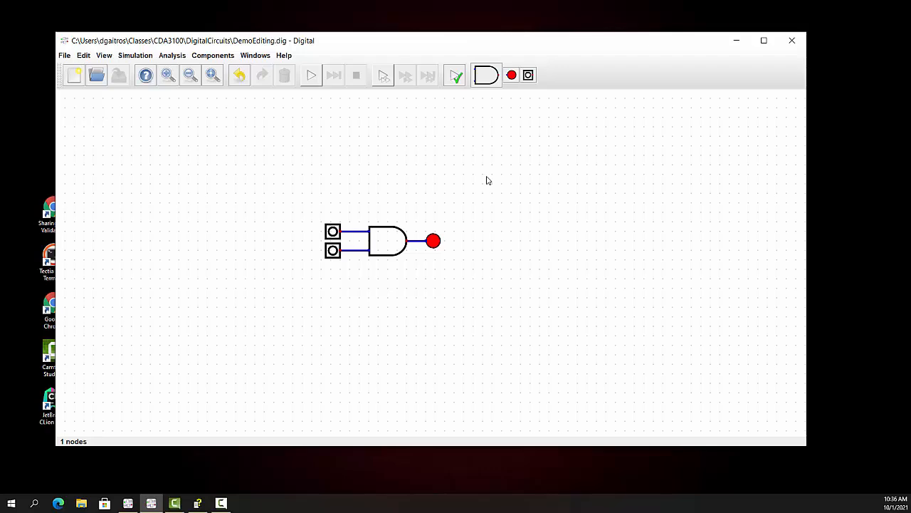
Restart the simulation and again try to box-select the circuit while it is running
{"action": "left_click_drag", "start_coordinate": [311, 203], "coordinate": [510, 299]}
{"action": "key", "text": "space"}
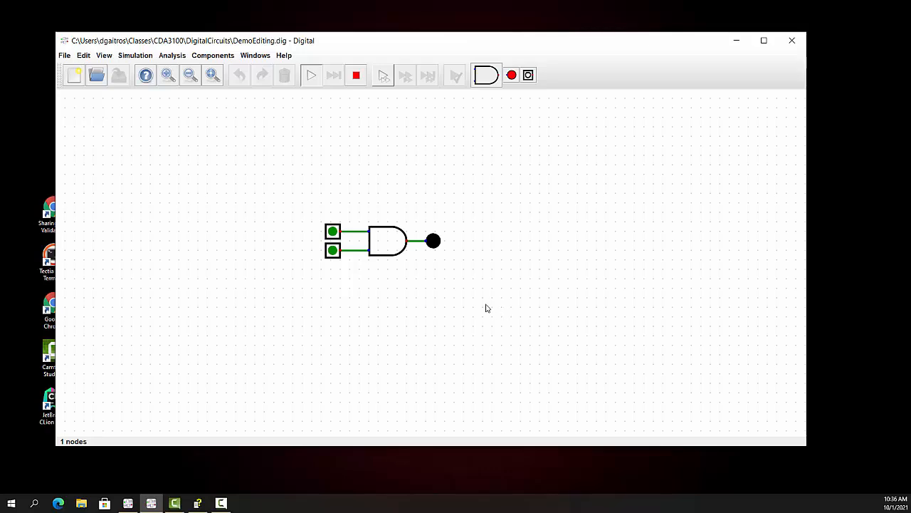
{"action": "left_click_drag", "start_coordinate": [267, 179], "coordinate": [199, 166]}
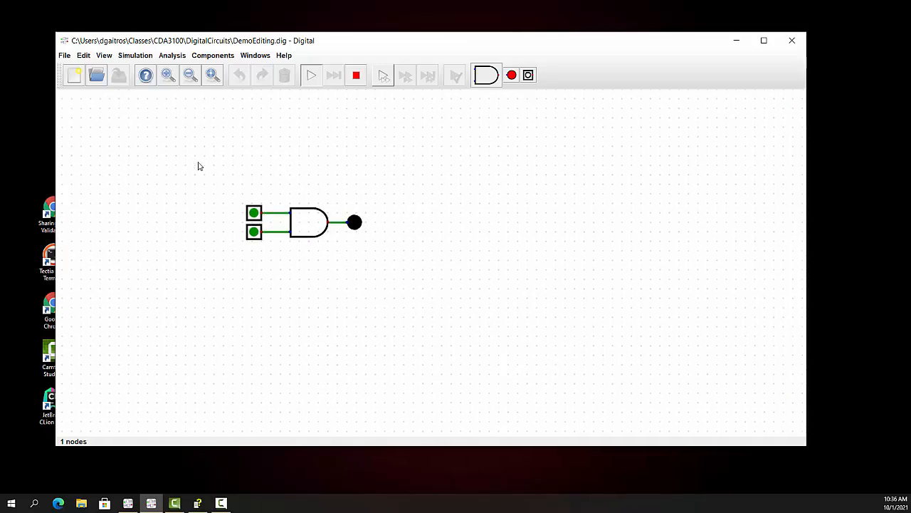
Stop the simulation and delete the whole AND circuit, including both inputs, the gate, the LED and the wires
{"action": "left_click", "coordinate": [132, 57]}
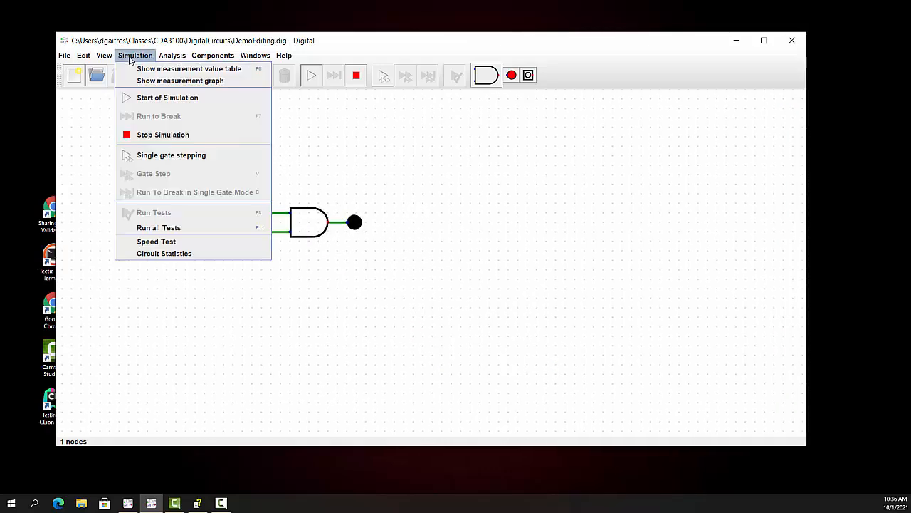
{"action": "left_click", "coordinate": [154, 133]}
{"action": "left_click_drag", "start_coordinate": [227, 185], "coordinate": [395, 275]}
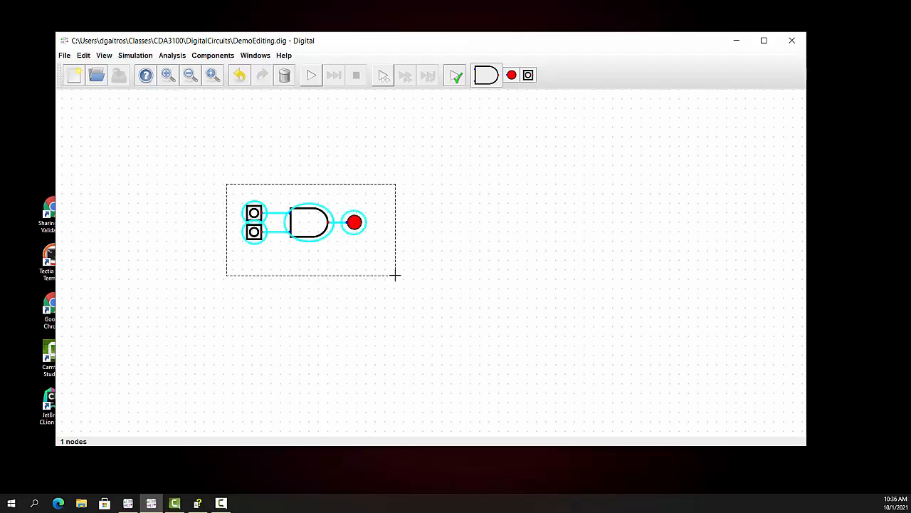
{"action": "key", "text": "Delete"}
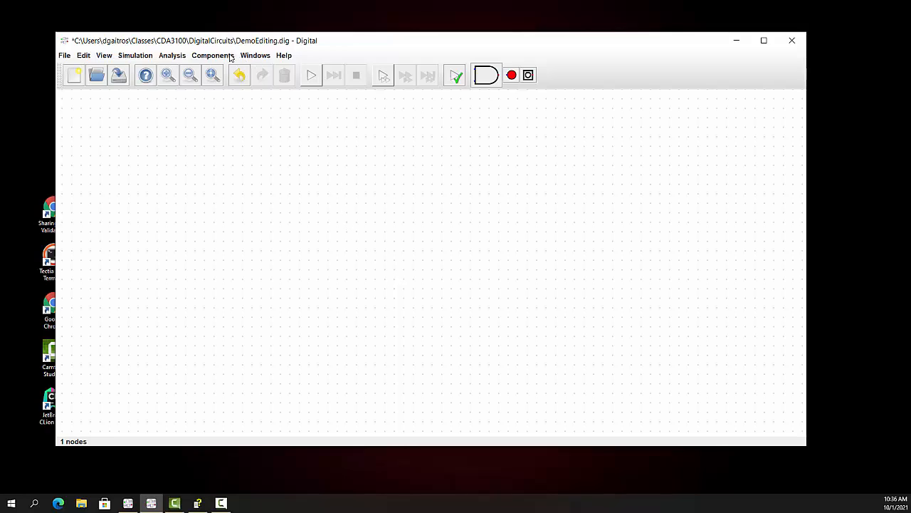
Place an Input component in the upper part of the canvas with 8 data bits and the label EightBitInput
{"action": "left_click", "coordinate": [527, 75]}
{"action": "left_click", "coordinate": [345, 154]}
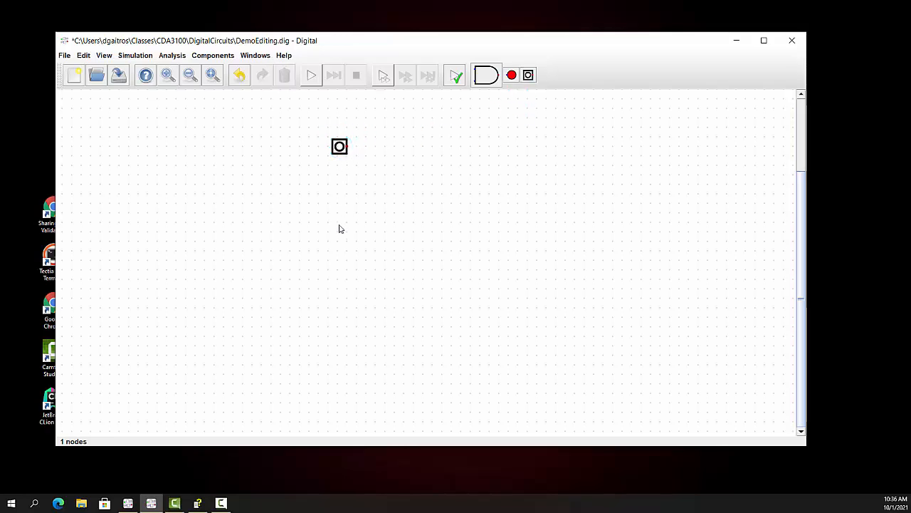
{"action": "right_click", "coordinate": [341, 147]}
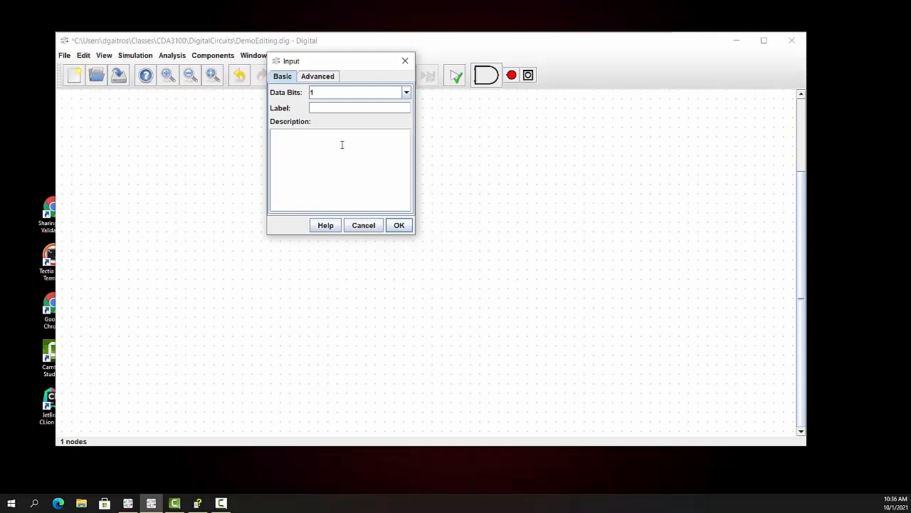
{"action": "left_click", "coordinate": [406, 93]}
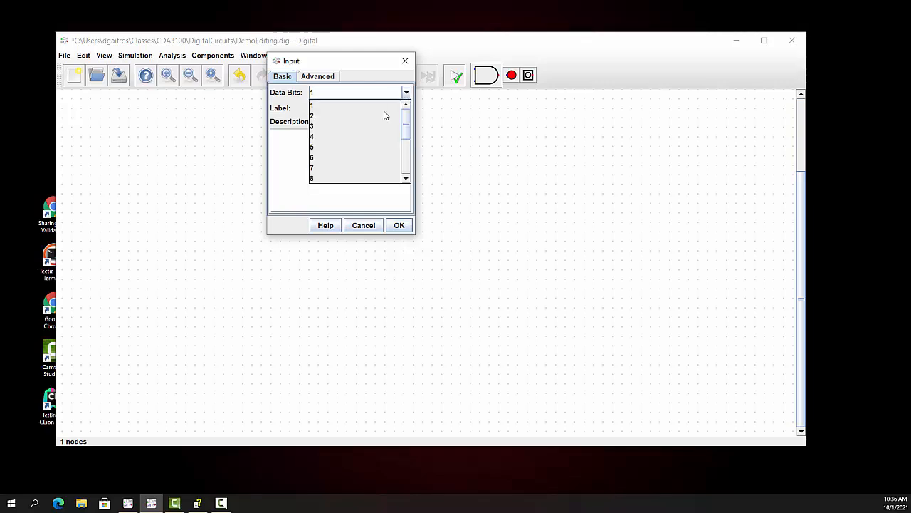
{"action": "left_click", "coordinate": [348, 178]}
{"action": "left_click", "coordinate": [322, 105]}
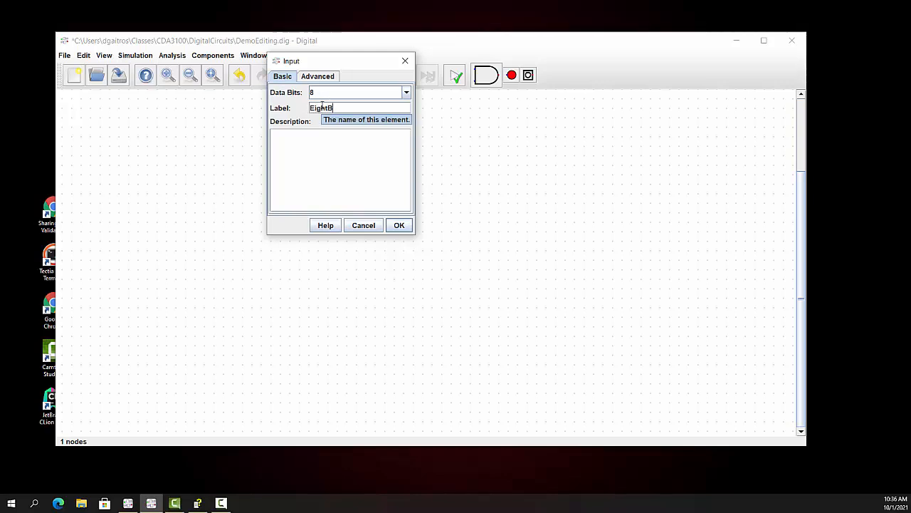
{"action": "type", "text": "EightBitInput"}
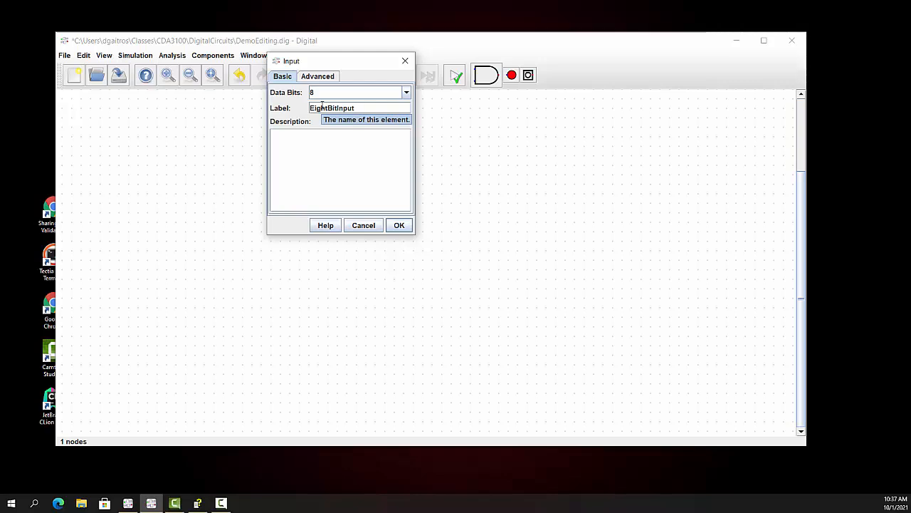
{"action": "left_click", "coordinate": [399, 226]}
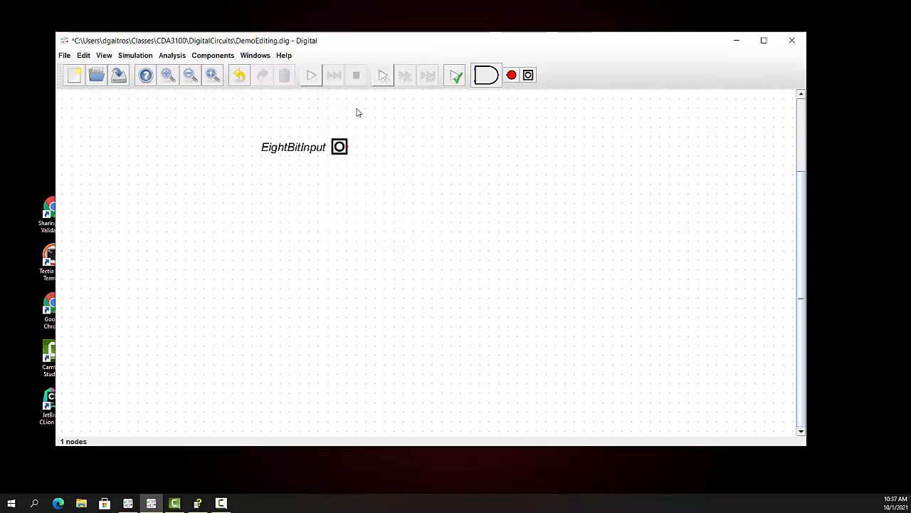
Set the number format of EightBitInput to Bin in its advanced settings
{"action": "right_click", "coordinate": [338, 147]}
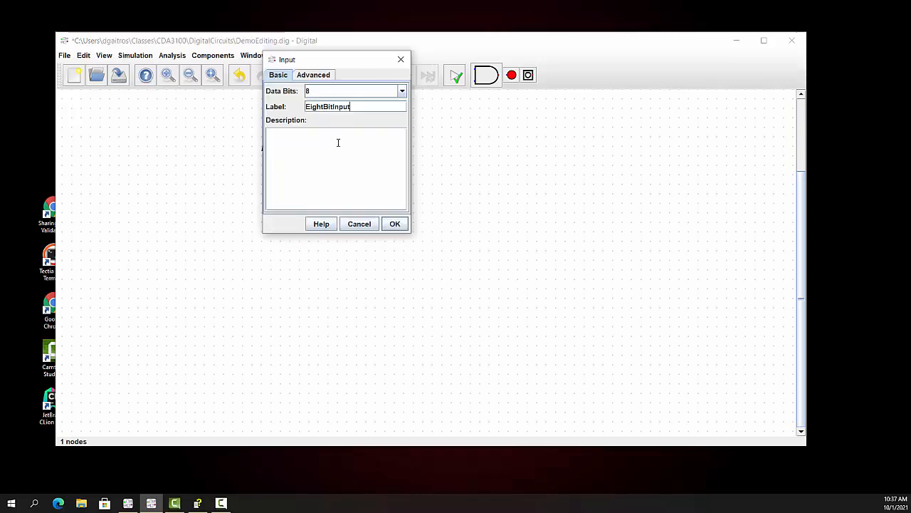
{"action": "left_click", "coordinate": [321, 77]}
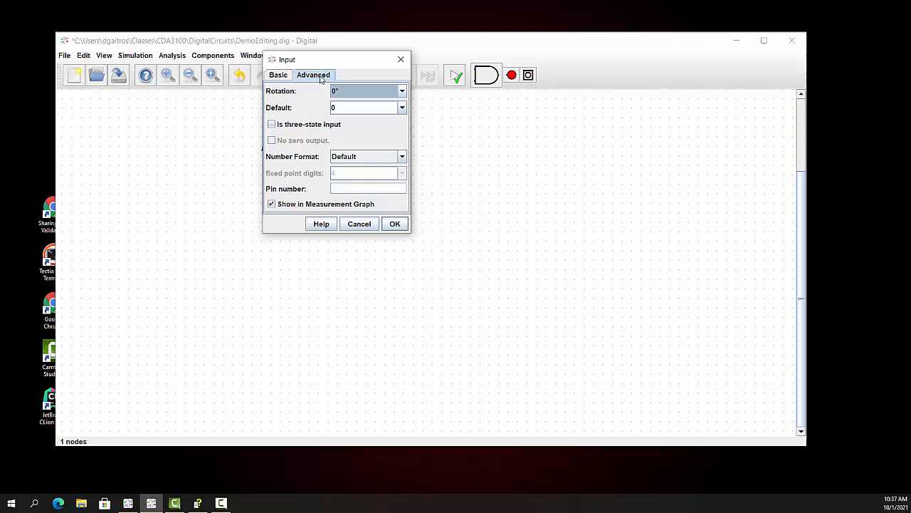
{"action": "left_click", "coordinate": [403, 157]}
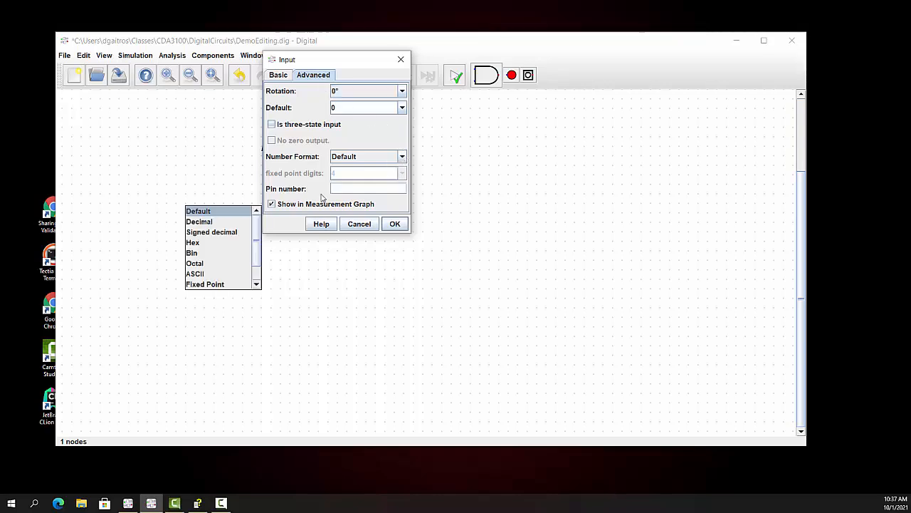
{"action": "left_click", "coordinate": [192, 254]}
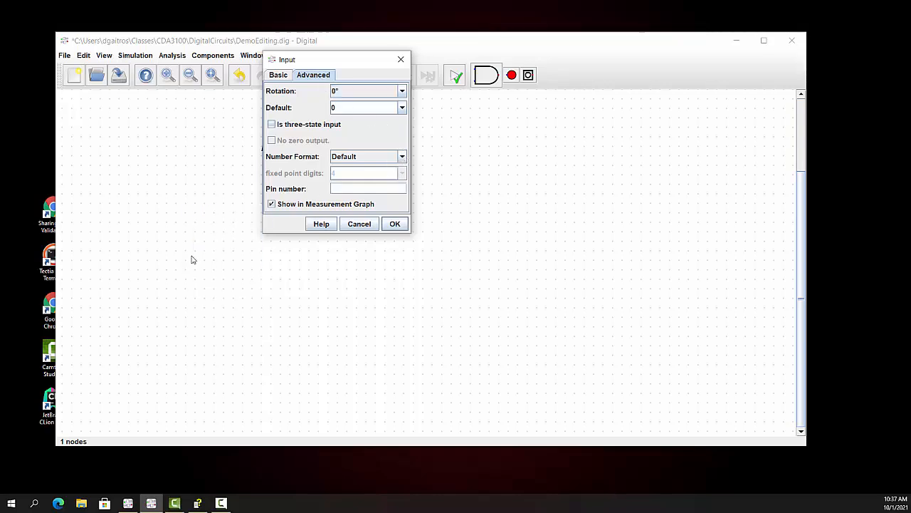
{"action": "left_click", "coordinate": [397, 225]}
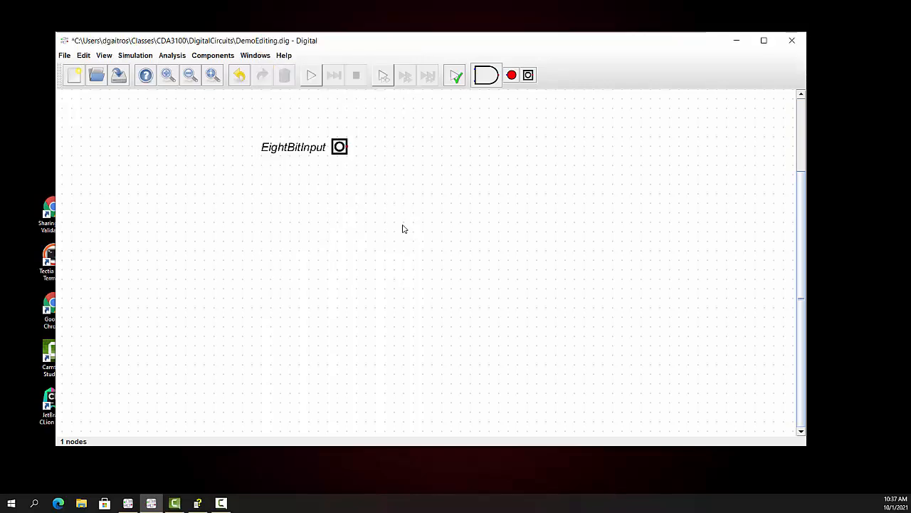
Draw a wire from EightBitInput's output that runs right, bends down and continues right across the canvas
{"action": "left_click", "coordinate": [348, 147]}
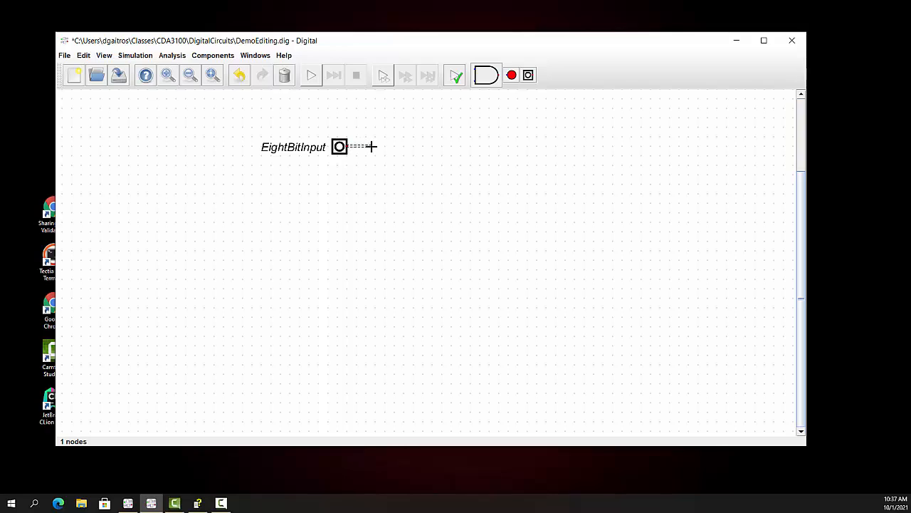
{"action": "key", "text": "Escape"}
{"action": "left_click", "coordinate": [349, 146]}
{"action": "left_click", "coordinate": [442, 149]}
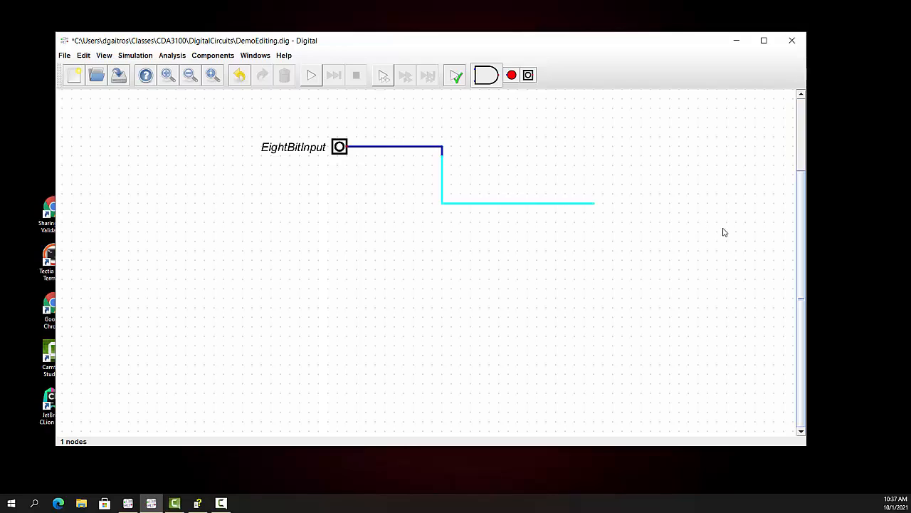
{"action": "left_click", "coordinate": [698, 223]}
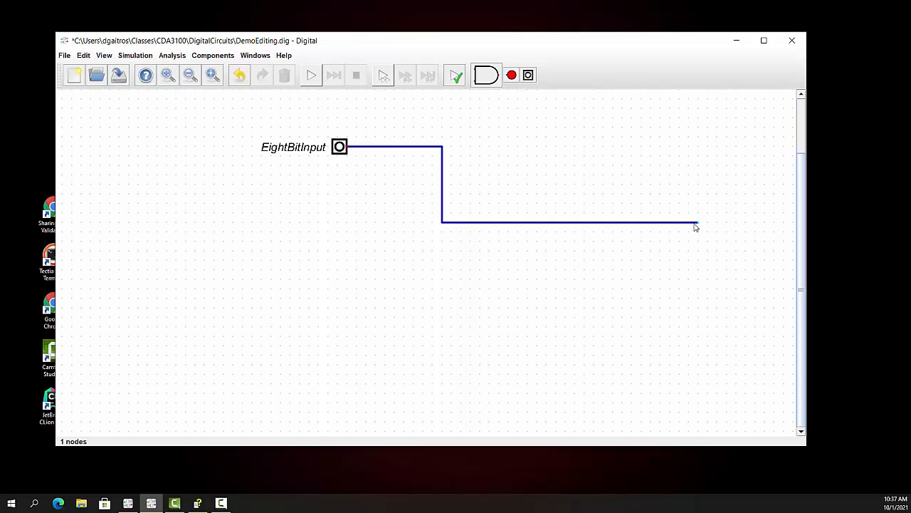
{"action": "left_click", "coordinate": [696, 223]}
Delete the wire from EightBitInput segment by segment: the upper horizontal, the vertical and the lower horizontal part
{"action": "left_click", "coordinate": [444, 169]}
{"action": "left_click_drag", "start_coordinate": [417, 147], "coordinate": [435, 171]}
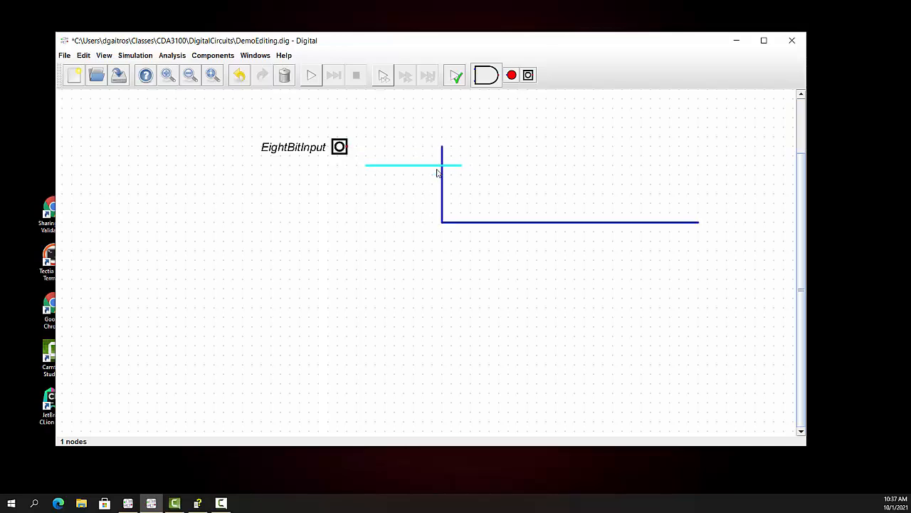
{"action": "key", "text": "Delete"}
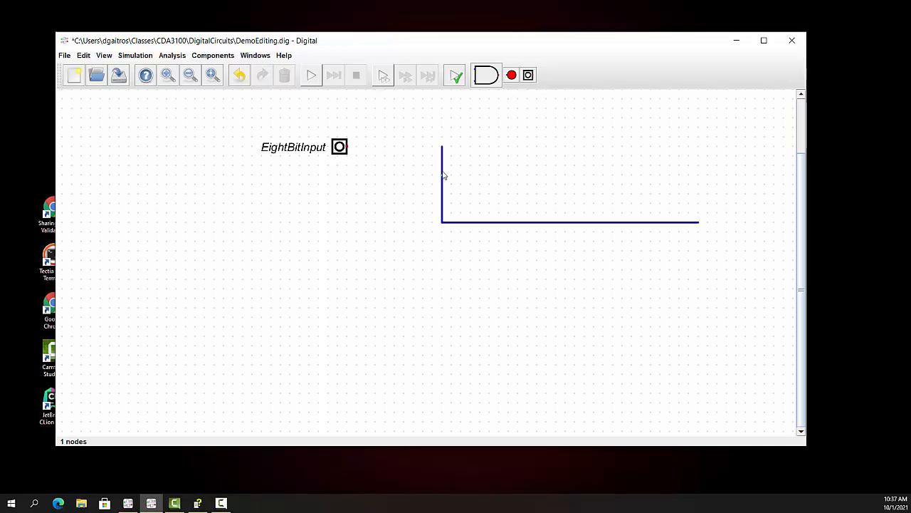
{"action": "mouse_move", "coordinate": [443, 166]}
{"action": "left_mouse_down"}
{"action": "mouse_move", "coordinate": [480, 164]}
{"action": "mouse_move", "coordinate": [455, 162]}
{"action": "left_mouse_up"}
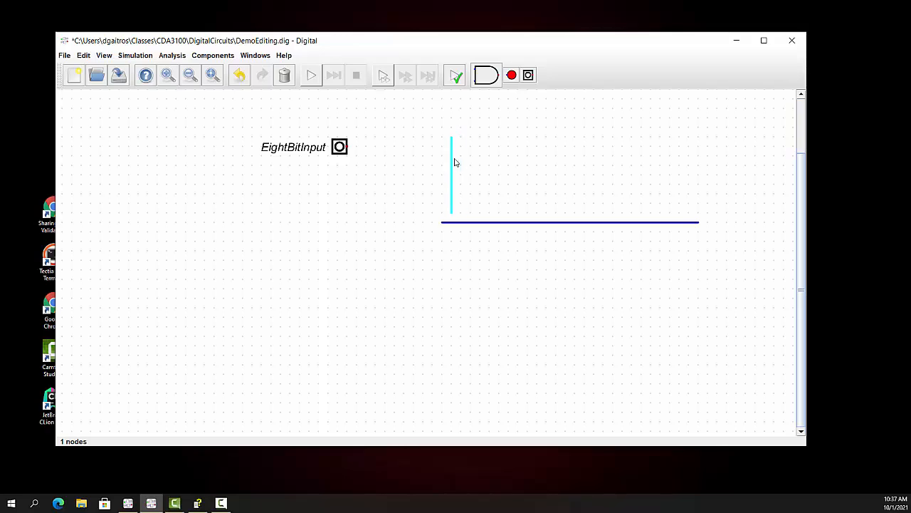
{"action": "key", "text": "Delete"}
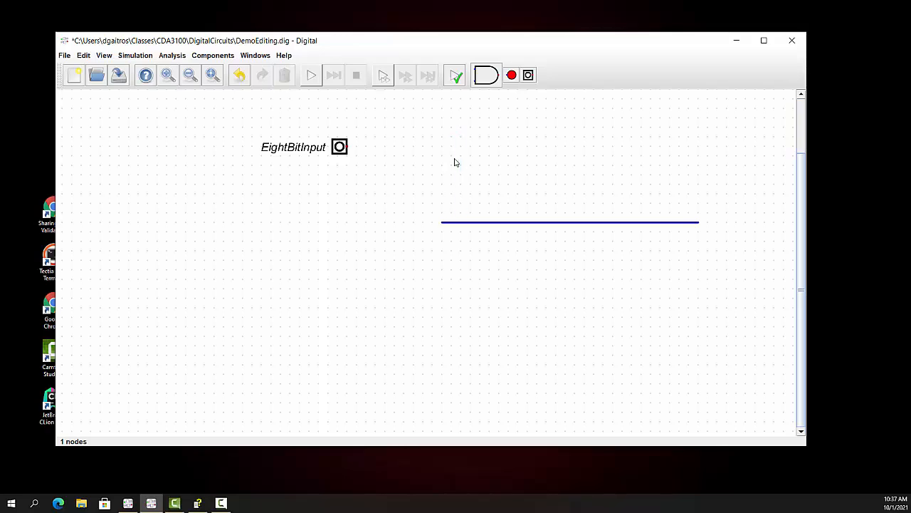
{"action": "left_click", "coordinate": [550, 223]}
{"action": "key", "text": "Delete"}
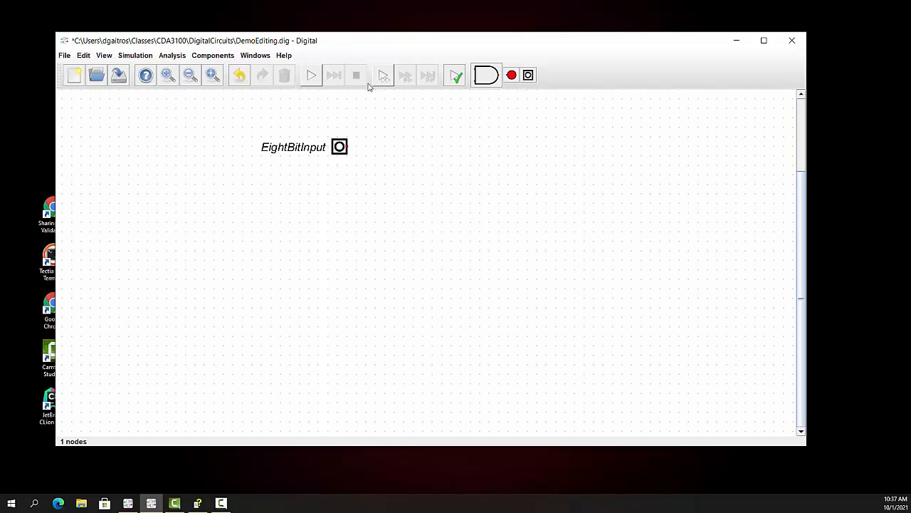
Add a Splitter/Merger component to the right of EightBitInput
{"action": "left_click", "coordinate": [211, 57]}
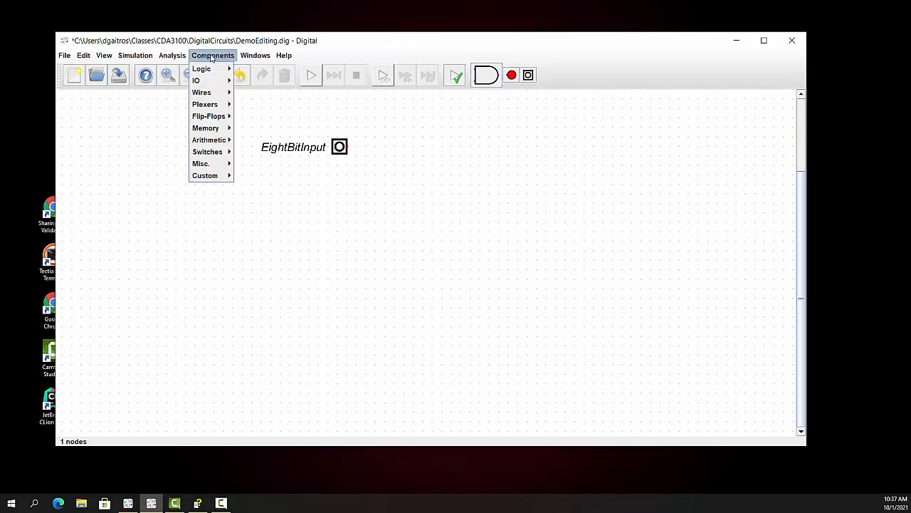
{"action": "mouse_move", "coordinate": [214, 94]}
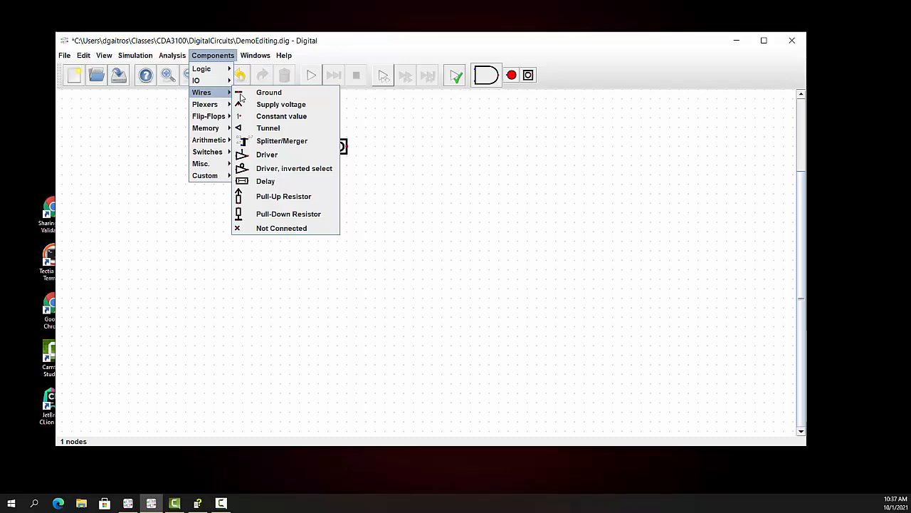
{"action": "left_click", "coordinate": [277, 142]}
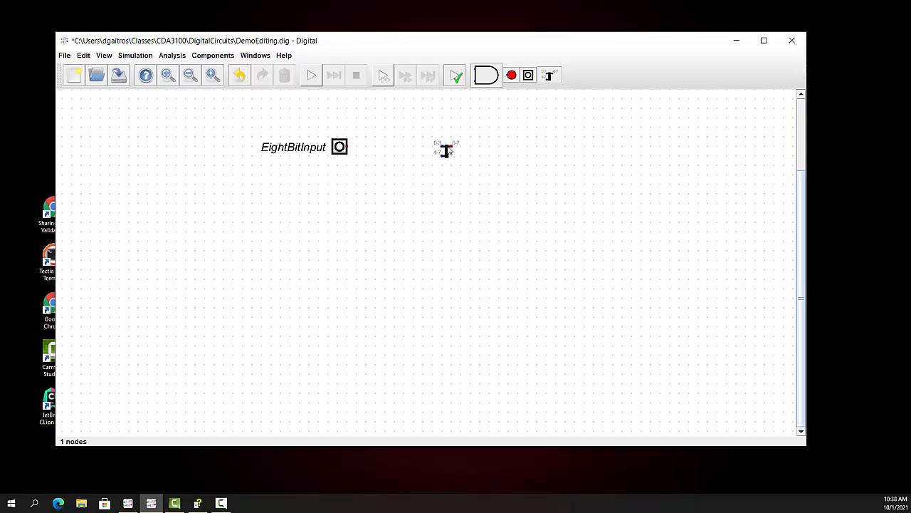
Configure the Splitter/Merger with input splitting 8 and output splitting 1,1,1,1,1,1,1,1
{"action": "left_click", "coordinate": [453, 148]}
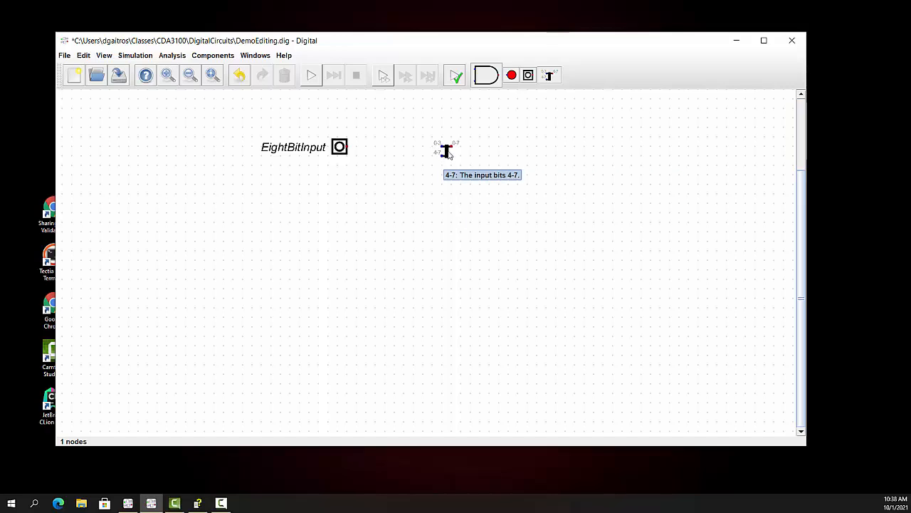
{"action": "right_click", "coordinate": [447, 151]}
{"action": "left_click", "coordinate": [435, 122]}
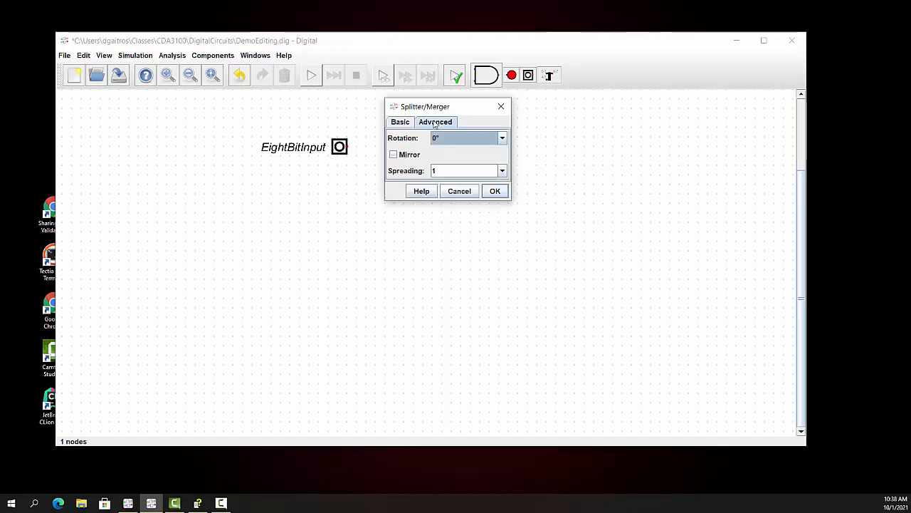
{"action": "left_click", "coordinate": [403, 126]}
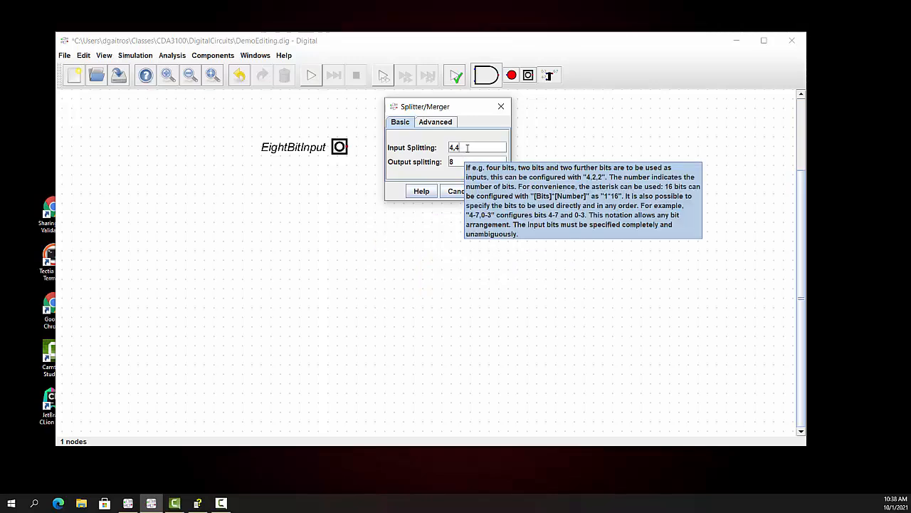
{"action": "left_click_drag", "start_coordinate": [467, 147], "coordinate": [435, 148]}
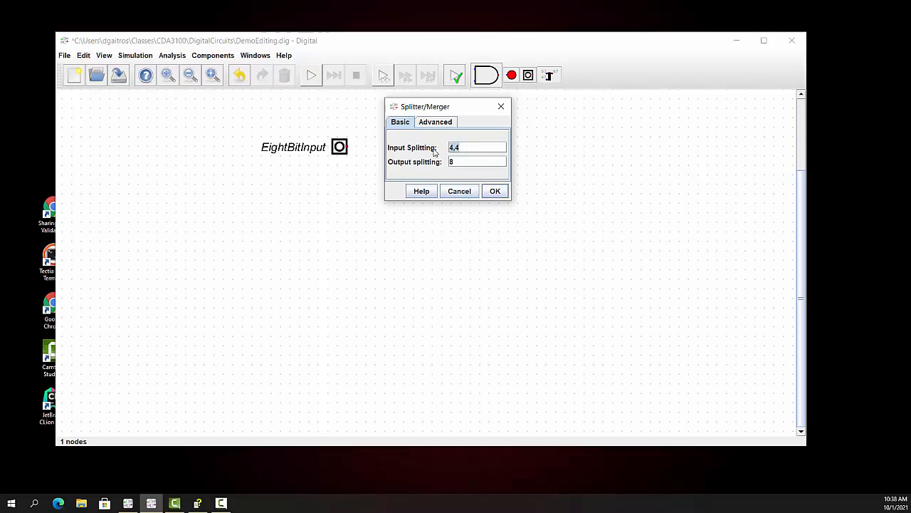
{"action": "type", "text": "8"}
{"action": "type", "text": "1,1,1"}
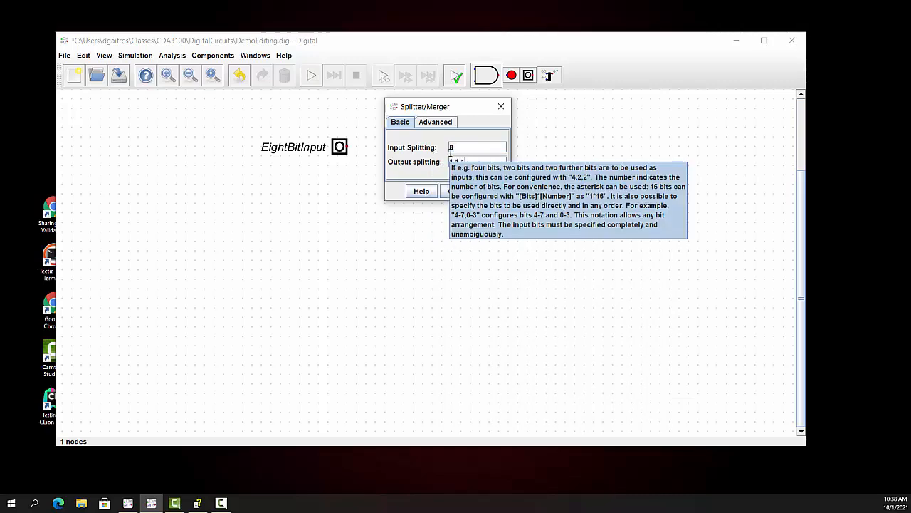
{"action": "type", "text": ",1,1,1,"}
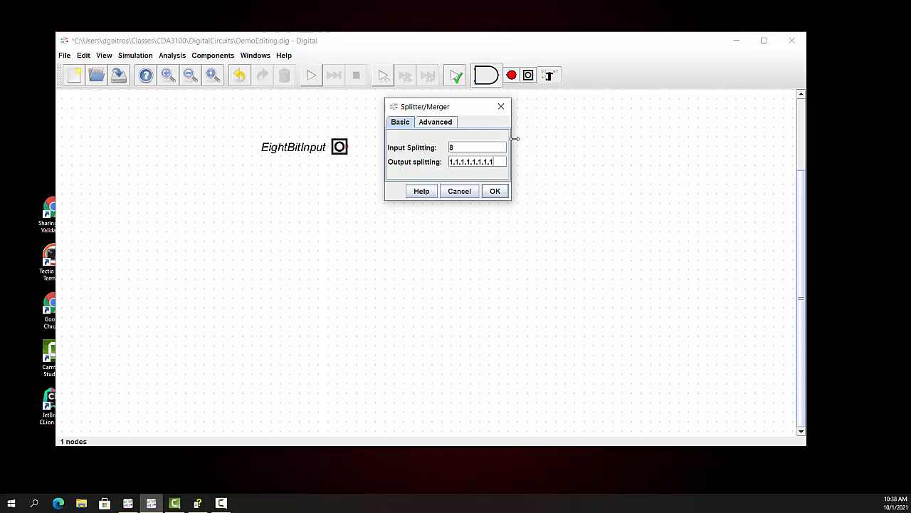
{"action": "left_click", "coordinate": [496, 191]}
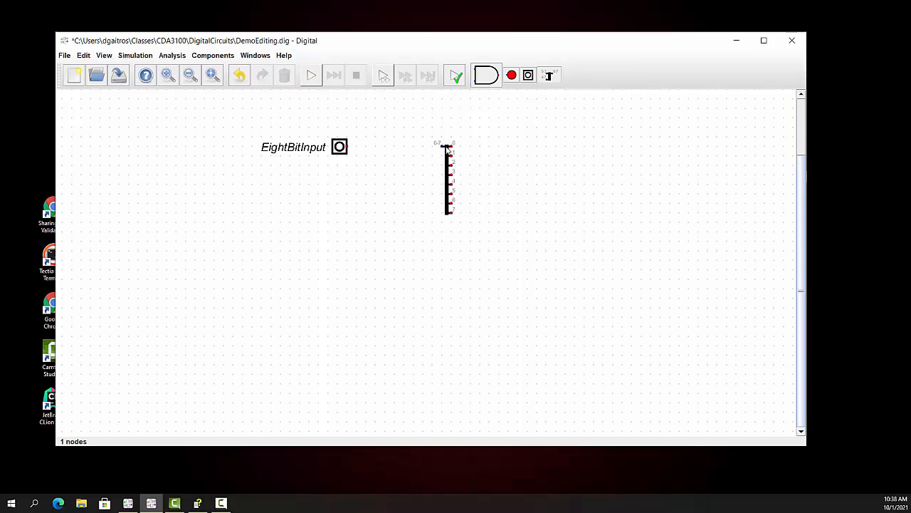
Move the splitter closer to EightBitInput and wire the input's output to the splitter's 0-7 input
{"action": "left_click_drag", "start_coordinate": [442, 146], "coordinate": [390, 178]}
{"action": "left_click", "coordinate": [477, 158]}
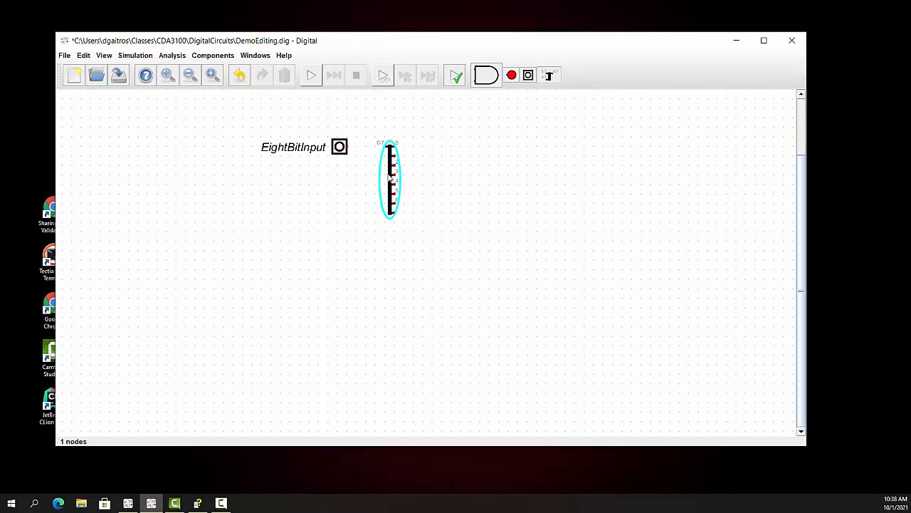
{"action": "left_click", "coordinate": [349, 148]}
{"action": "left_click", "coordinate": [384, 151]}
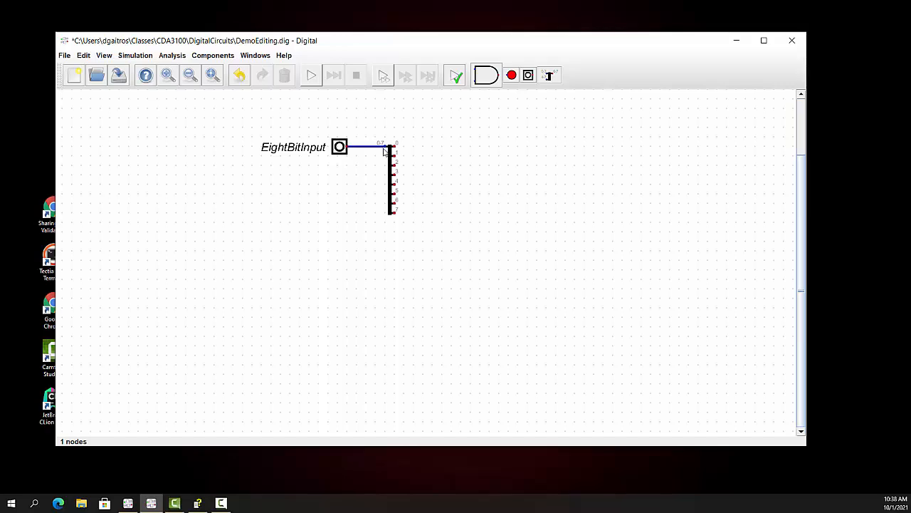
Place an LED to the right of the splitter, level with output 0, and wire it to that output
{"action": "left_click", "coordinate": [511, 75]}
{"action": "left_click", "coordinate": [462, 154]}
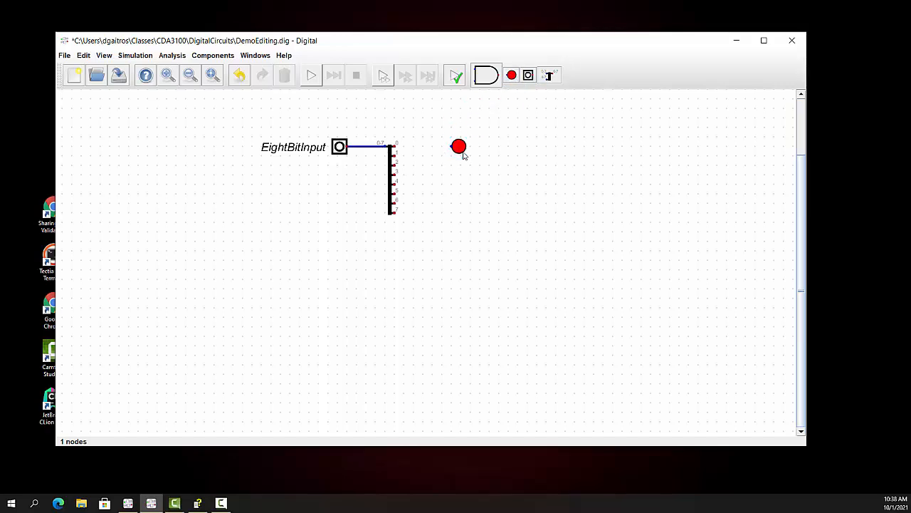
{"action": "left_click", "coordinate": [397, 148]}
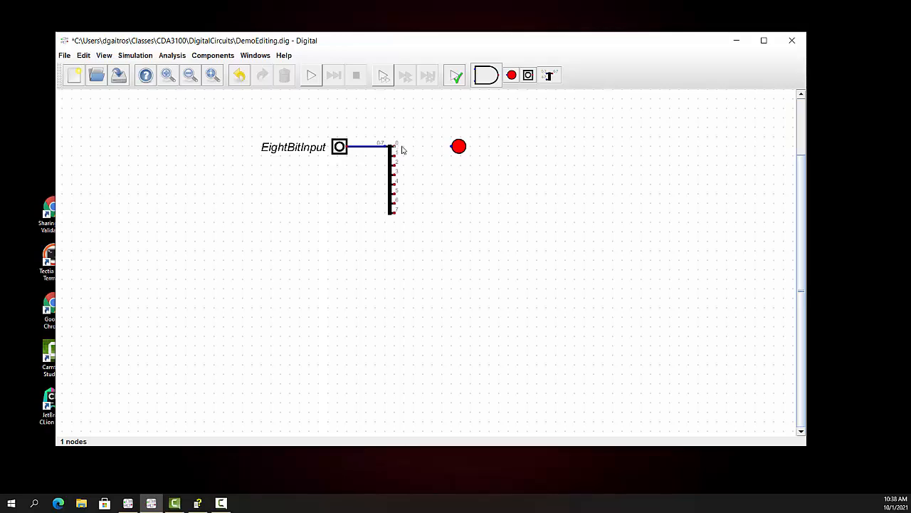
{"action": "left_click", "coordinate": [453, 147]}
Place a second LED diagonally below and right of the first, and wire it to splitter output 1
{"action": "left_click", "coordinate": [511, 75]}
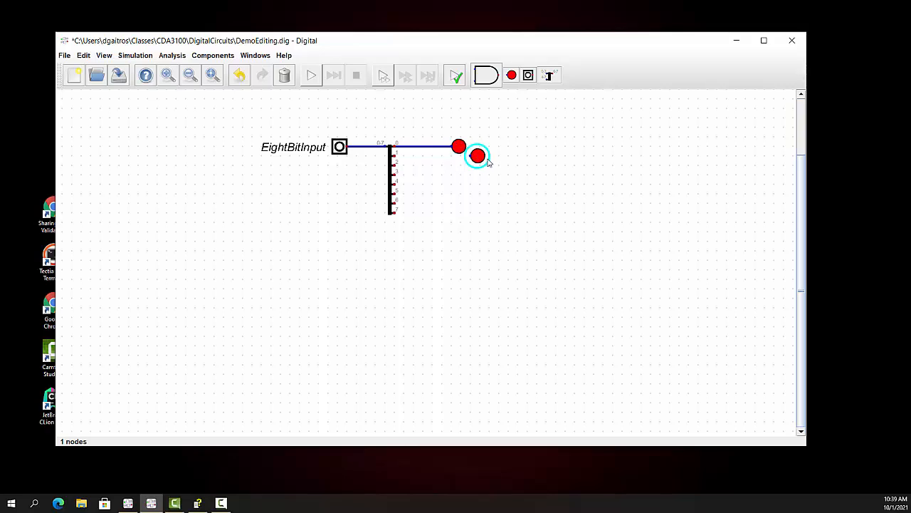
{"action": "left_click", "coordinate": [475, 155]}
{"action": "left_click", "coordinate": [457, 158]}
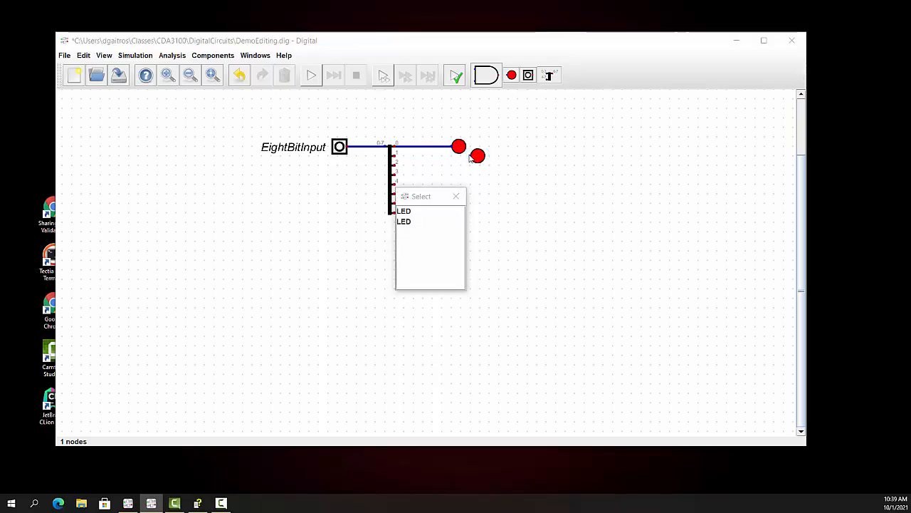
{"action": "left_click", "coordinate": [456, 196]}
{"action": "left_click", "coordinate": [467, 156]}
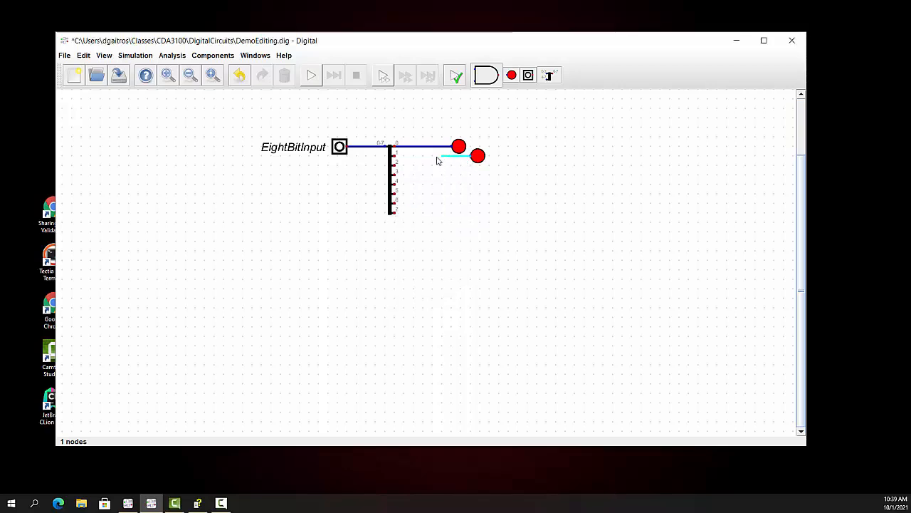
{"action": "left_click", "coordinate": [393, 155]}
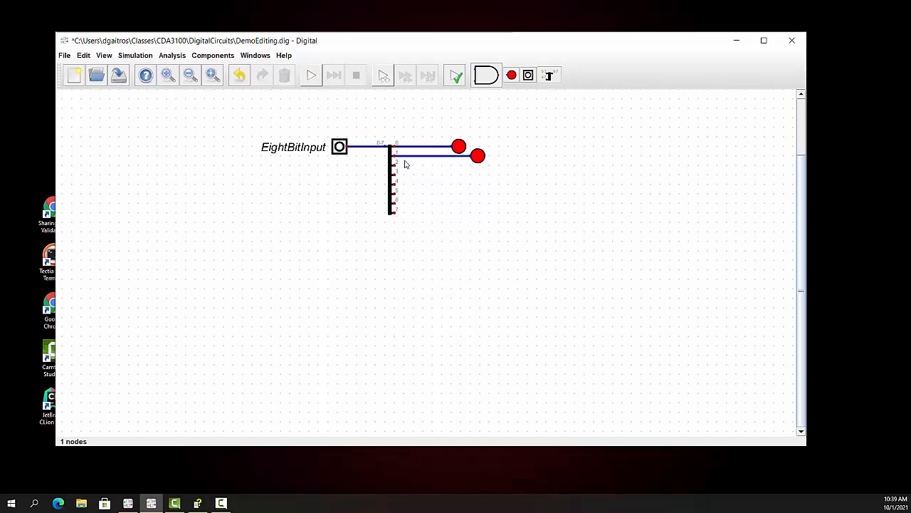
Place a third LED diagonally below and right of the second, and wire it to splitter output 2
{"action": "left_click", "coordinate": [511, 75]}
{"action": "left_click", "coordinate": [501, 176]}
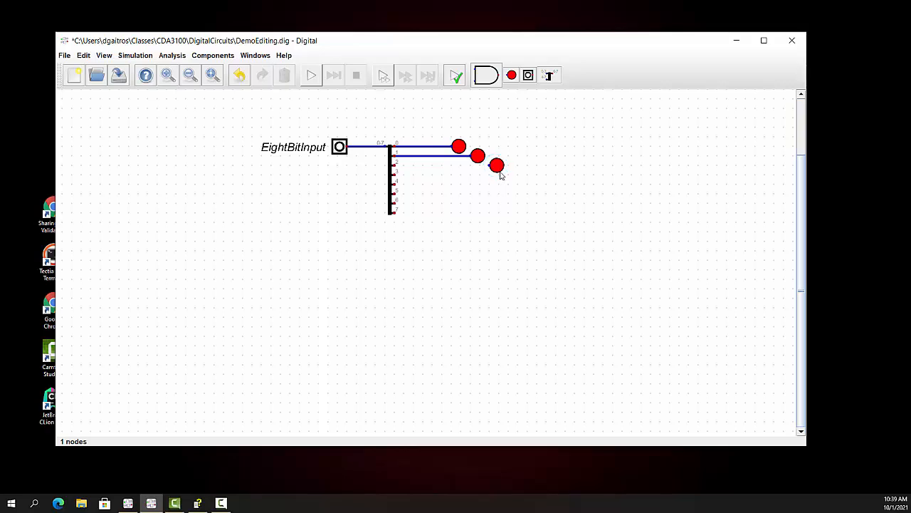
{"action": "left_click", "coordinate": [490, 167]}
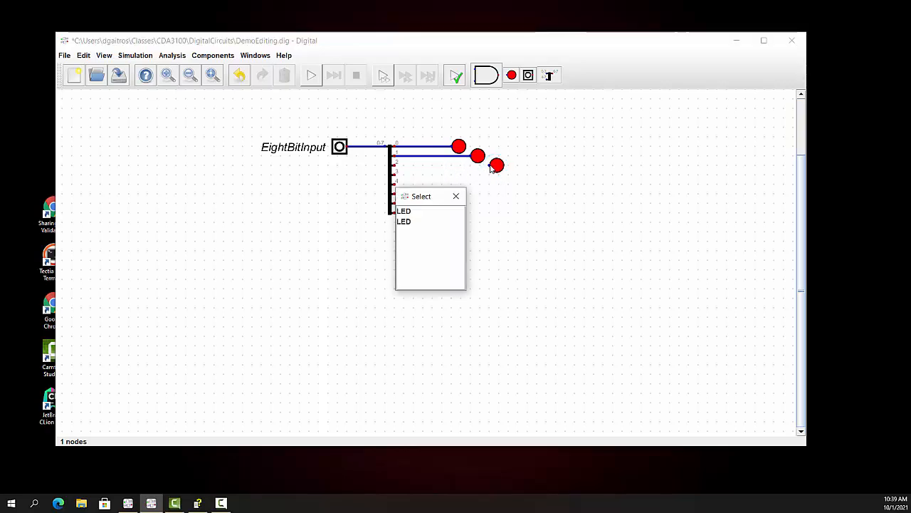
{"action": "left_click", "coordinate": [455, 196]}
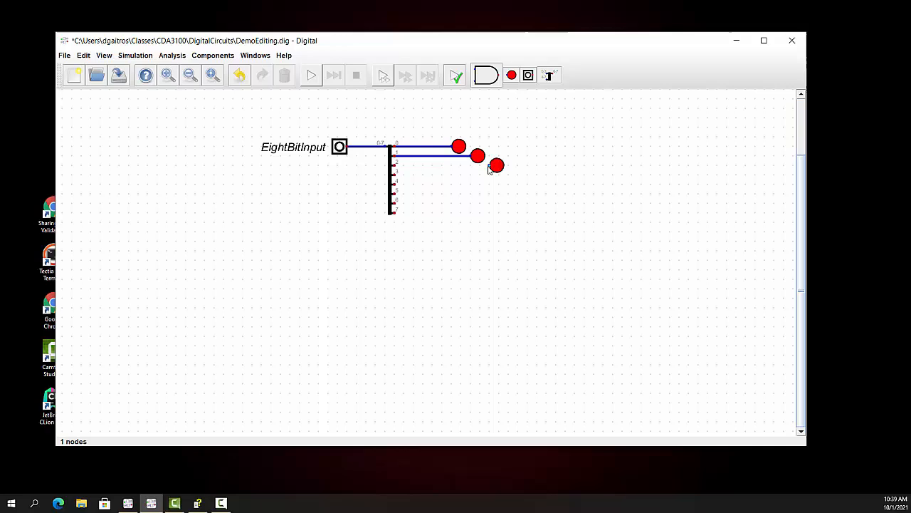
{"action": "left_click", "coordinate": [395, 166]}
Add five more LEDs continuing the diagonal staircase down to the right, level with splitter outputs 3 to 7
{"action": "left_click", "coordinate": [511, 75]}
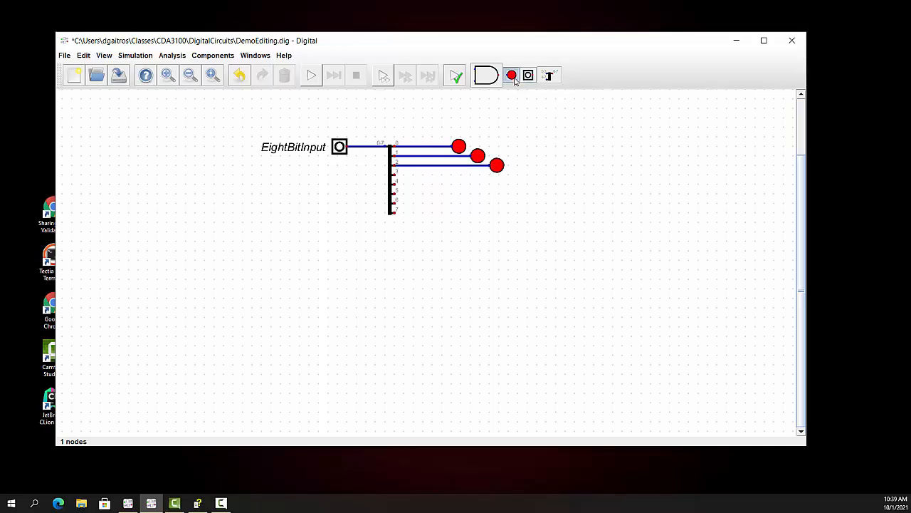
{"action": "left_click", "coordinate": [520, 184]}
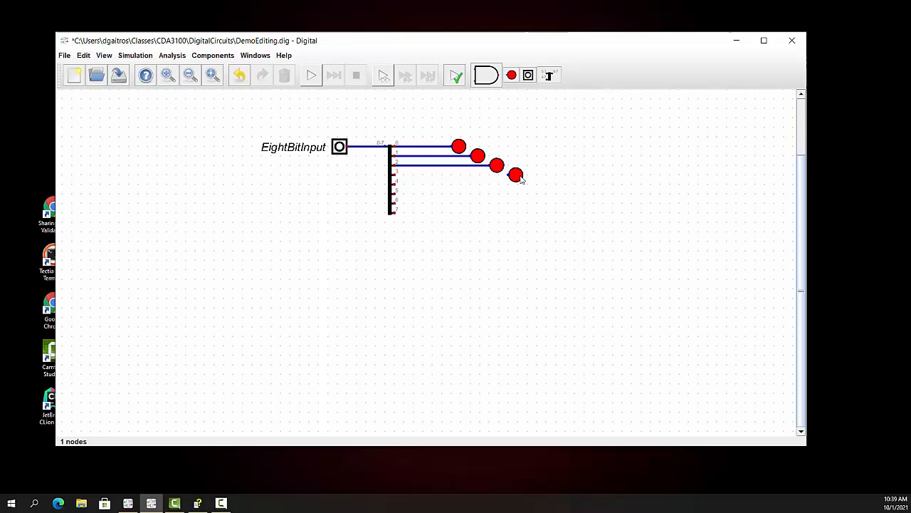
{"action": "left_click", "coordinate": [511, 75]}
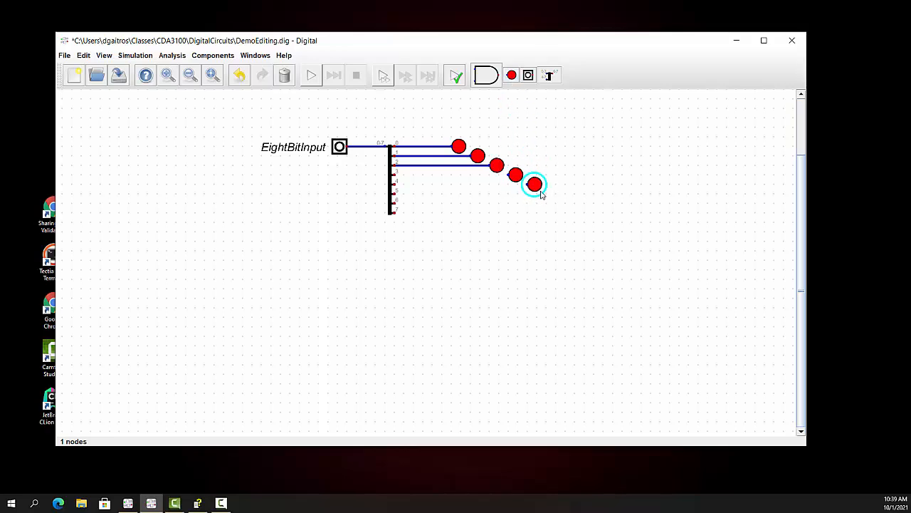
{"action": "left_click", "coordinate": [539, 192]}
{"action": "left_click", "coordinate": [511, 75]}
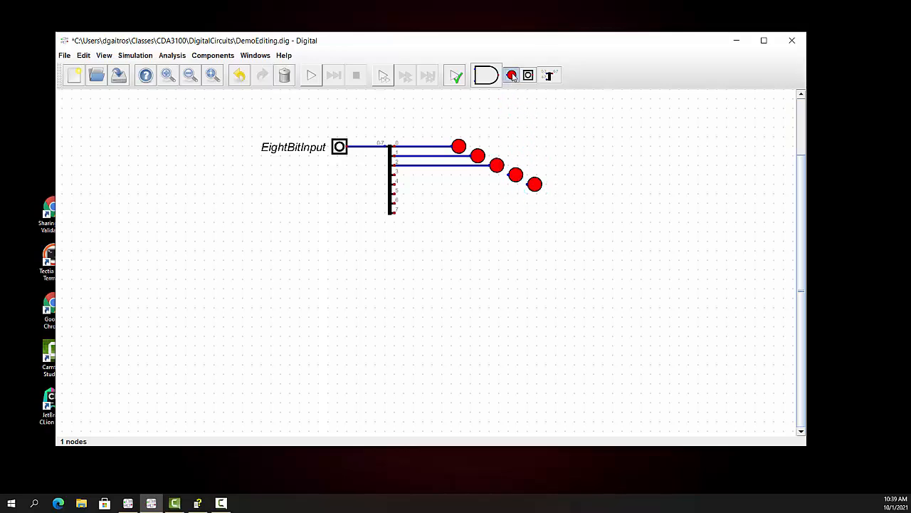
{"action": "left_click", "coordinate": [558, 201]}
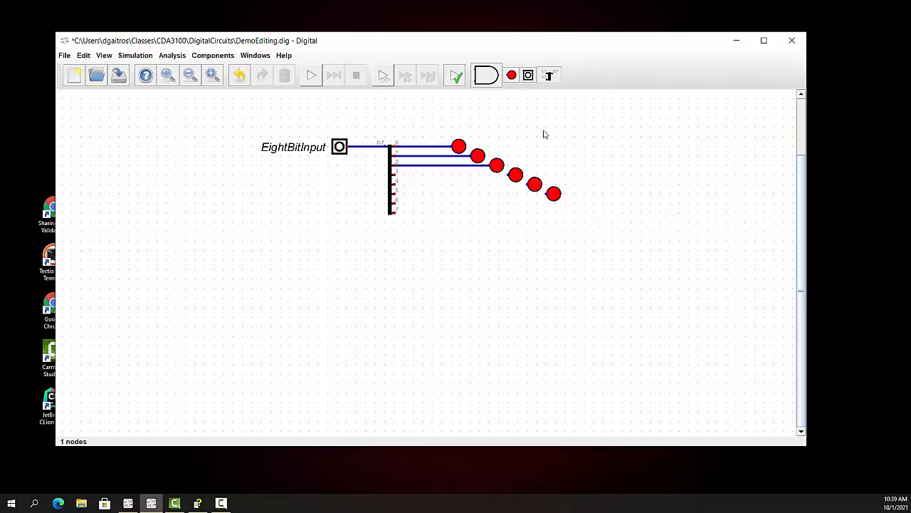
{"action": "left_click", "coordinate": [512, 75]}
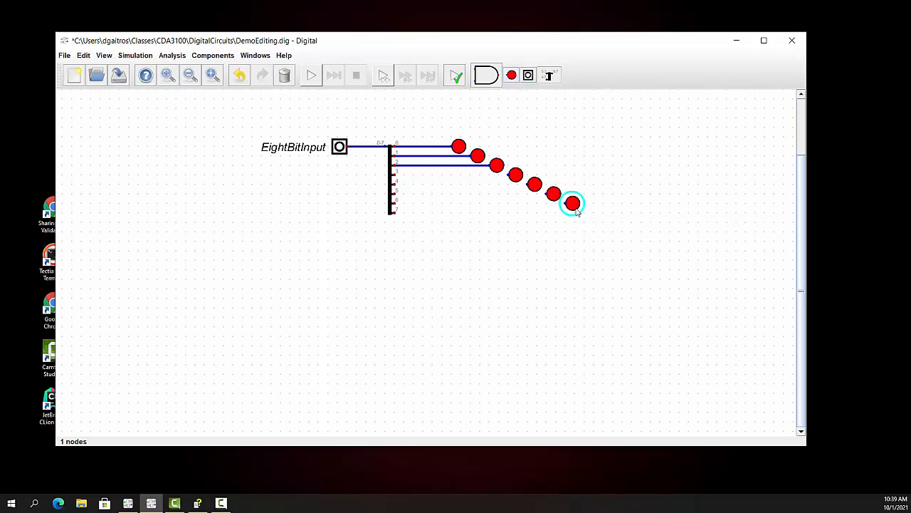
{"action": "left_click", "coordinate": [578, 210]}
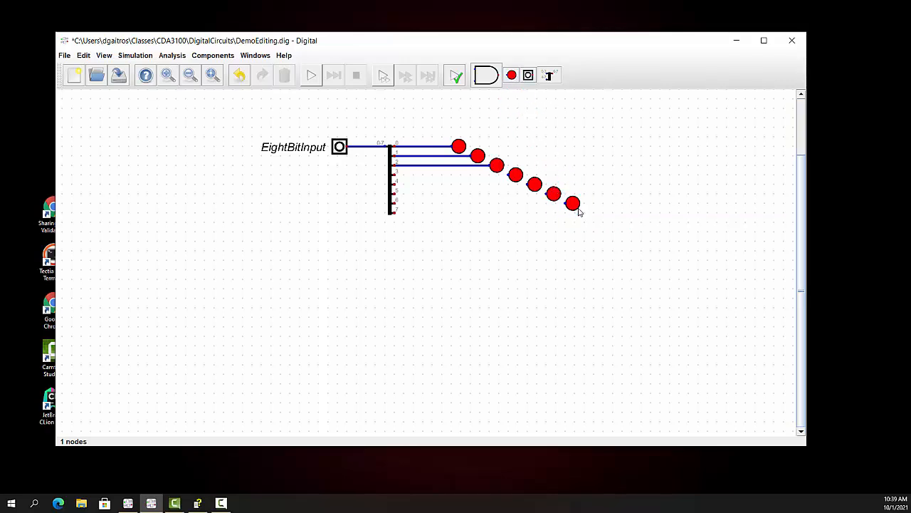
{"action": "left_click", "coordinate": [512, 76]}
{"action": "left_click", "coordinate": [609, 220]}
Wire splitter outputs 3 and 4 to the fourth and fifth LEDs
{"action": "left_click", "coordinate": [396, 175]}
{"action": "left_click", "coordinate": [508, 180]}
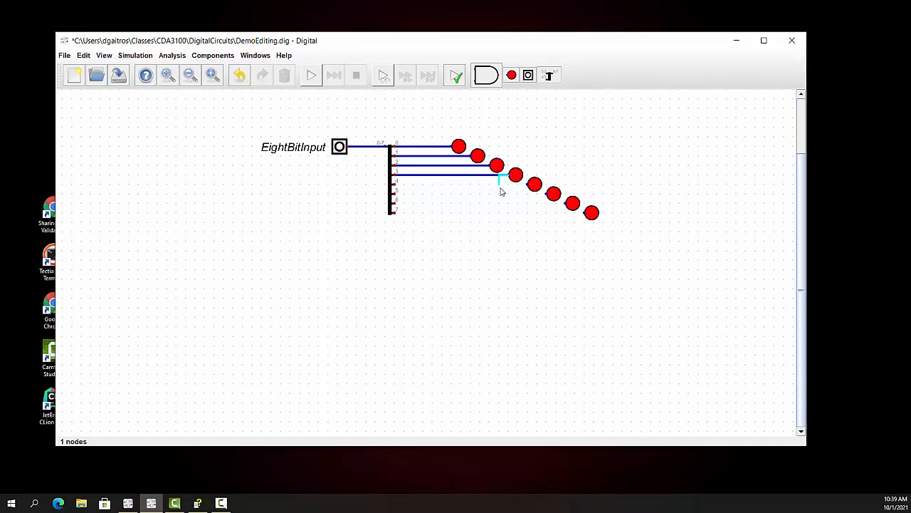
{"action": "key", "text": "Escape"}
{"action": "left_click", "coordinate": [397, 186]}
{"action": "left_click", "coordinate": [525, 186]}
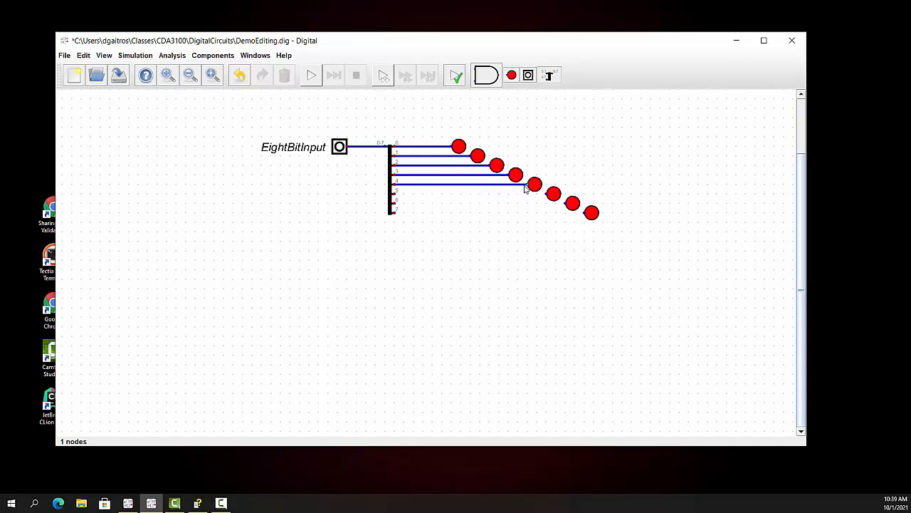
{"action": "key", "text": "Escape"}
Wire splitter outputs 5, 6 and 7 to the sixth, seventh and eighth LEDs
{"action": "left_click", "coordinate": [397, 194]}
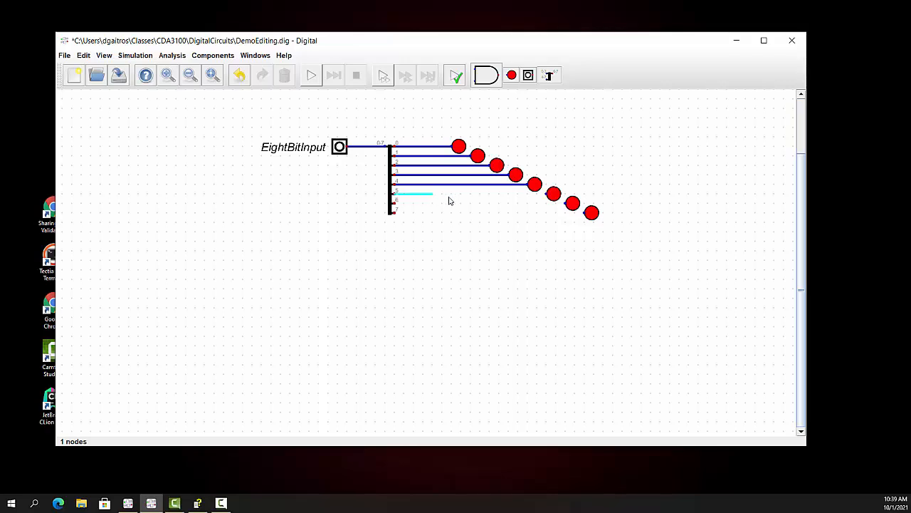
{"action": "left_click", "coordinate": [544, 195]}
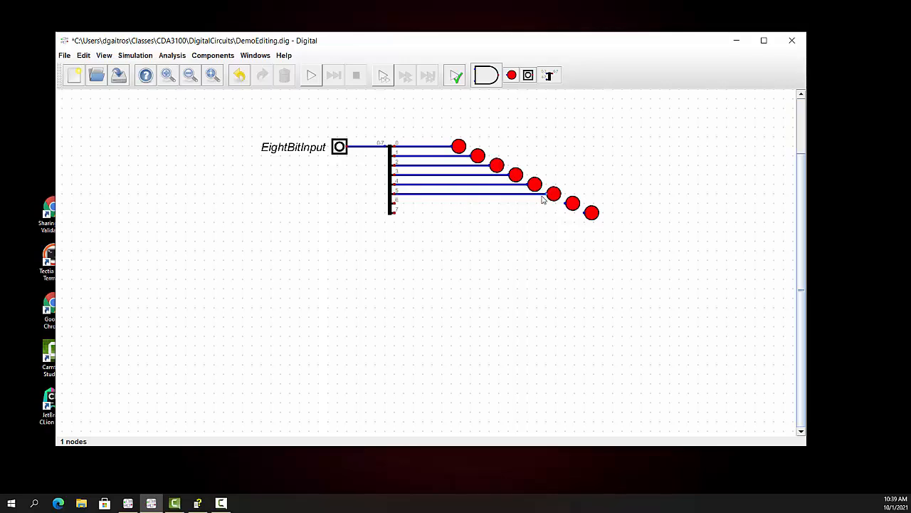
{"action": "left_click", "coordinate": [396, 204]}
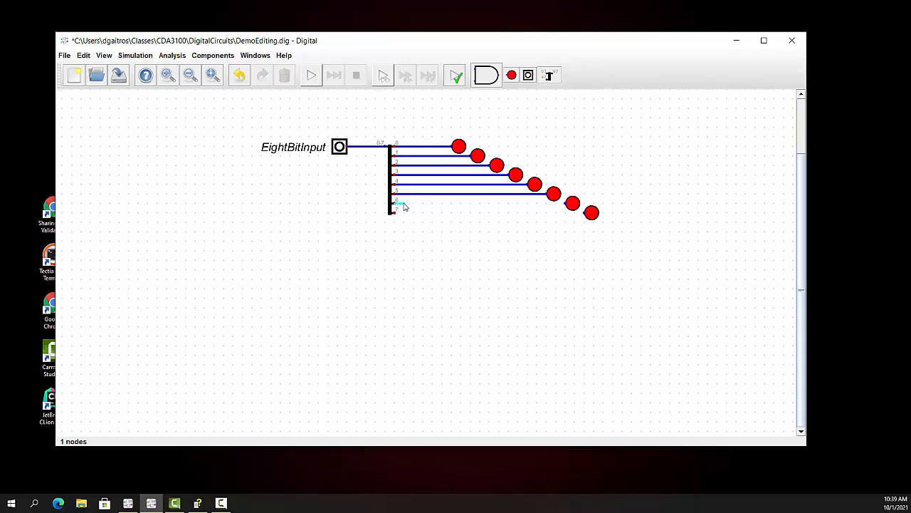
{"action": "left_click", "coordinate": [561, 207]}
{"action": "key", "text": "Escape"}
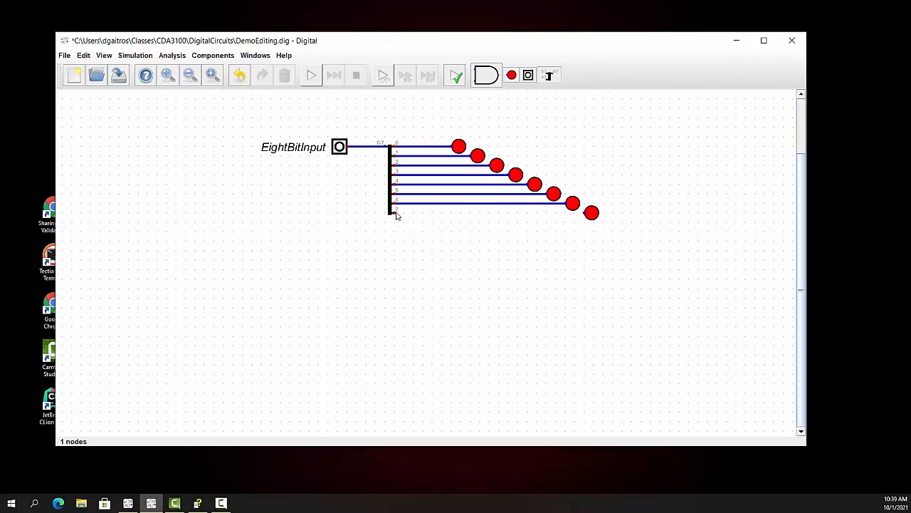
{"action": "left_click", "coordinate": [396, 213]}
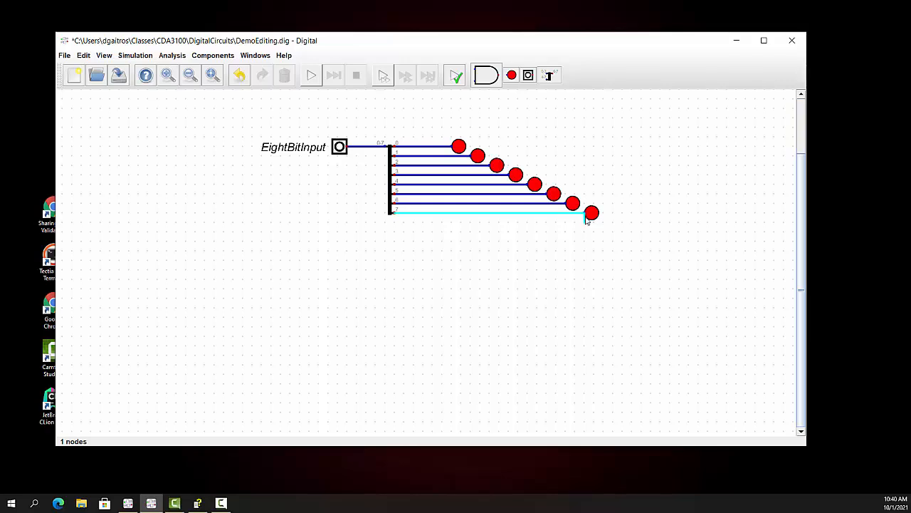
{"action": "left_click", "coordinate": [585, 215]}
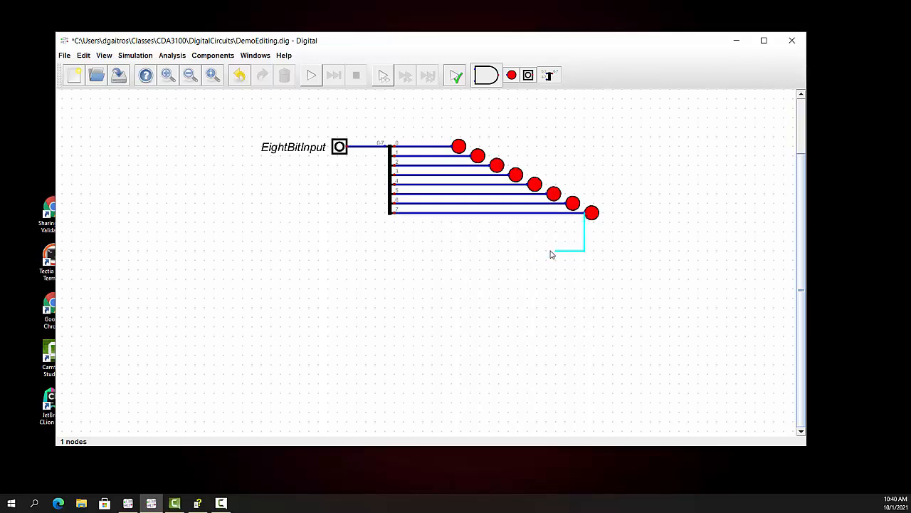
{"action": "key", "text": "Escape"}
Start the simulation of the circuit with the eight LEDs
{"action": "left_click", "coordinate": [136, 56]}
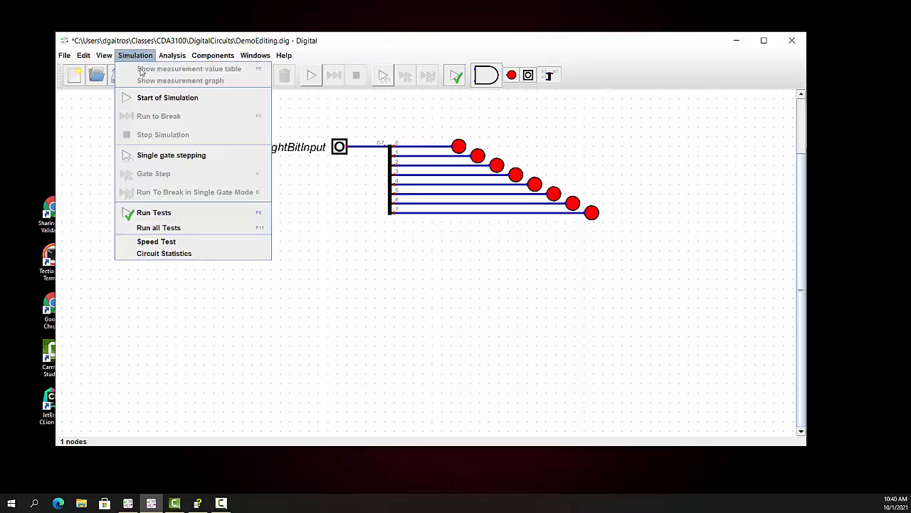
{"action": "left_click", "coordinate": [143, 95]}
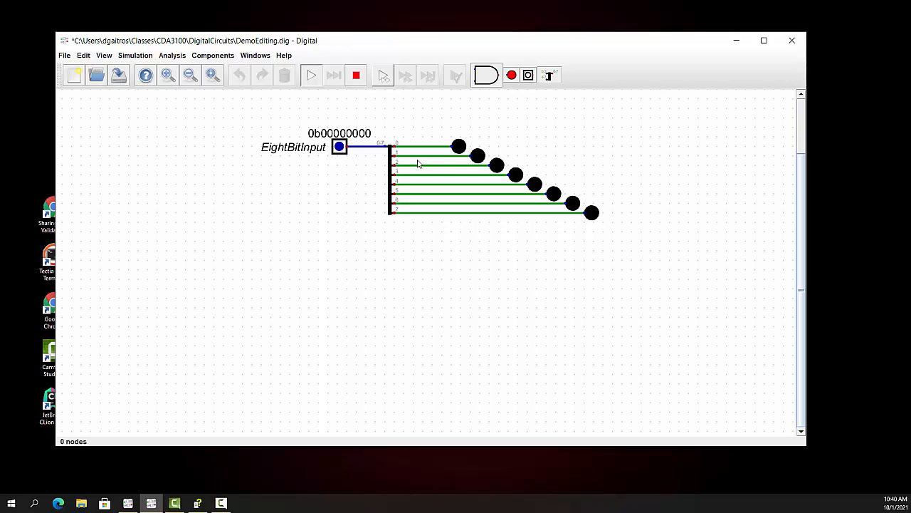
Set the running simulation's EightBitInput to binary 10101010 and apply the value to the circuit
{"action": "left_click", "coordinate": [341, 146]}
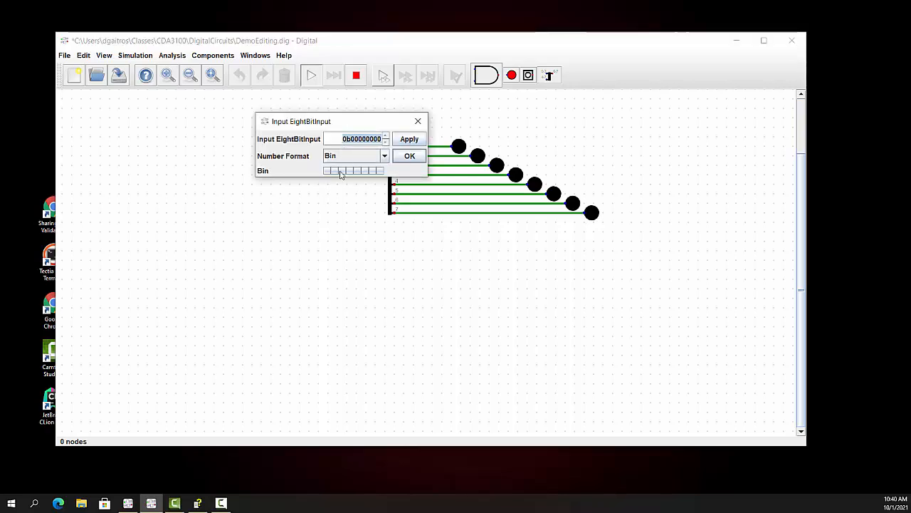
{"action": "left_click", "coordinate": [328, 172]}
{"action": "left_click", "coordinate": [343, 171]}
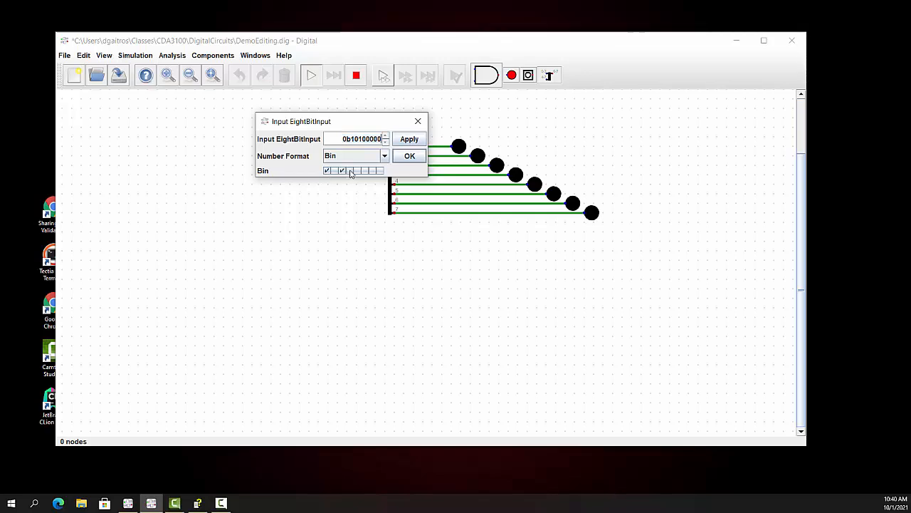
{"action": "left_click", "coordinate": [357, 171]}
{"action": "left_click", "coordinate": [372, 171]}
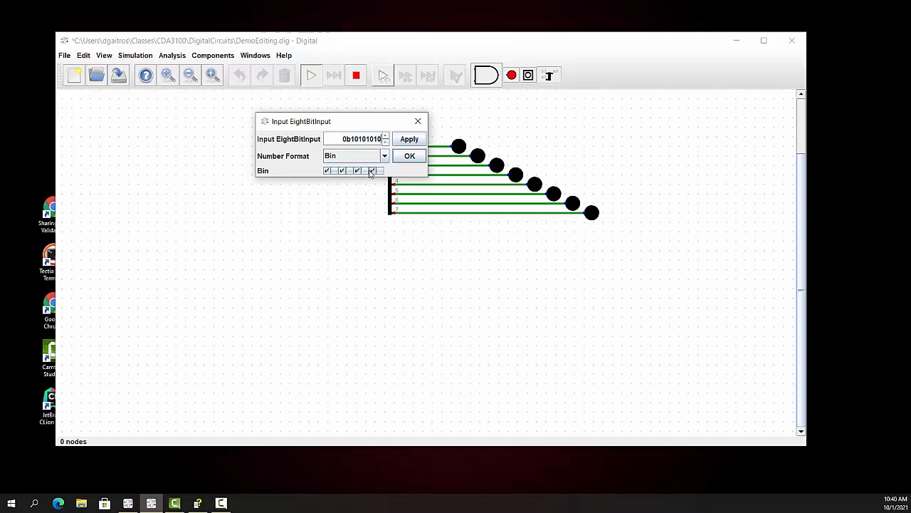
{"action": "left_click", "coordinate": [411, 139]}
{"action": "left_click", "coordinate": [411, 154]}
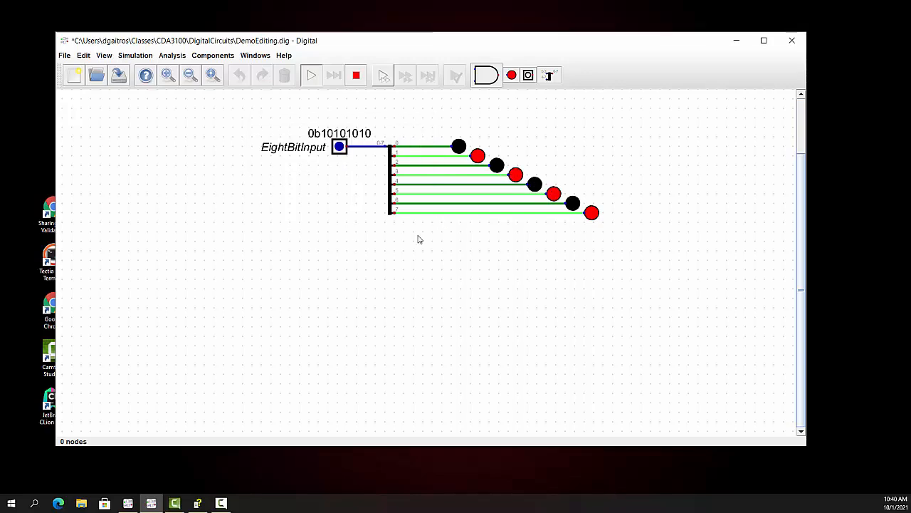
Save the circuit under the new name DemoSplitter in the DigitalCircuits folder
{"action": "left_click", "coordinate": [64, 55]}
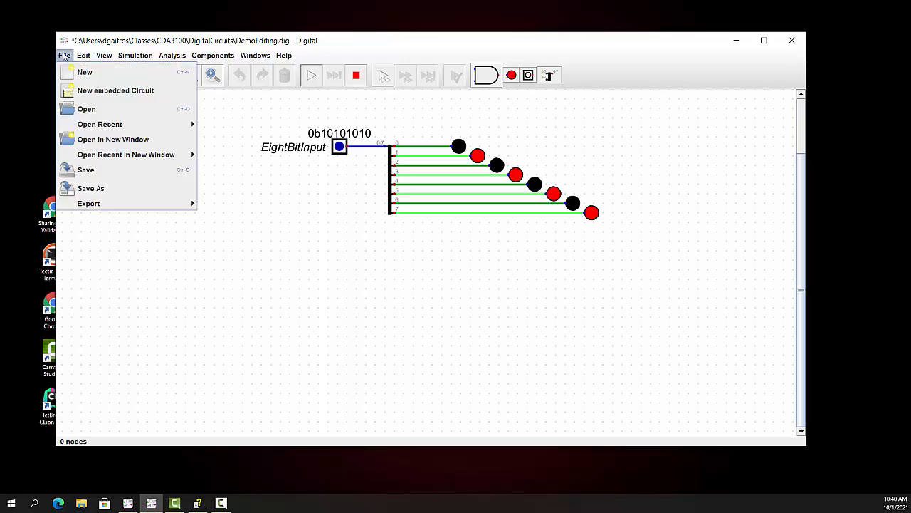
{"action": "left_click", "coordinate": [107, 189]}
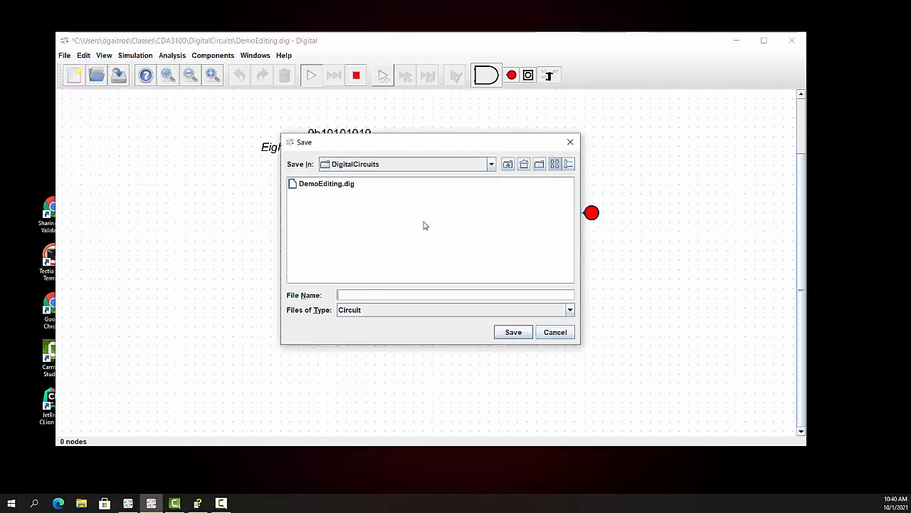
{"action": "type", "text": "DemoSplitter"}
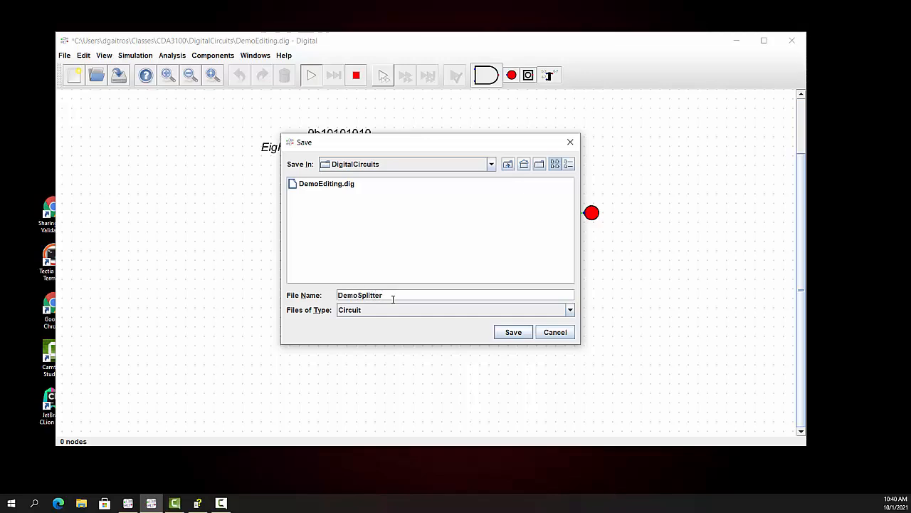
{"action": "left_click", "coordinate": [516, 332]}
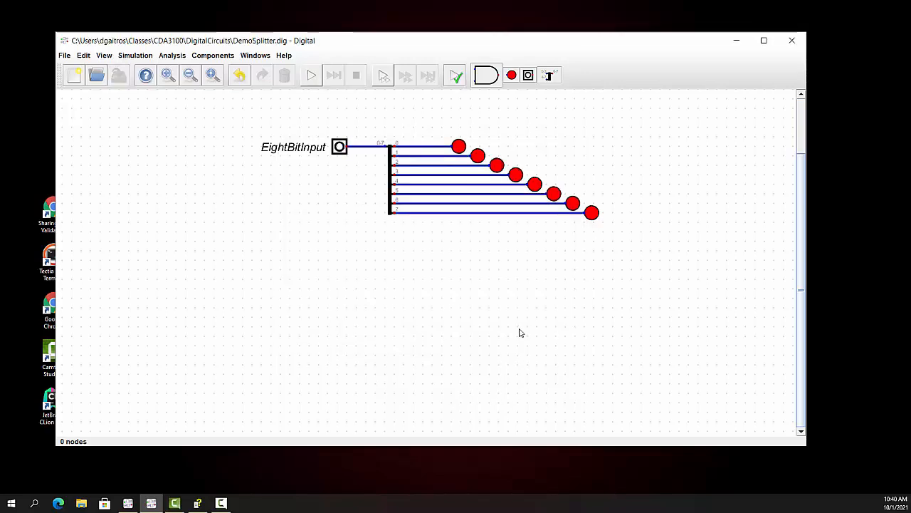